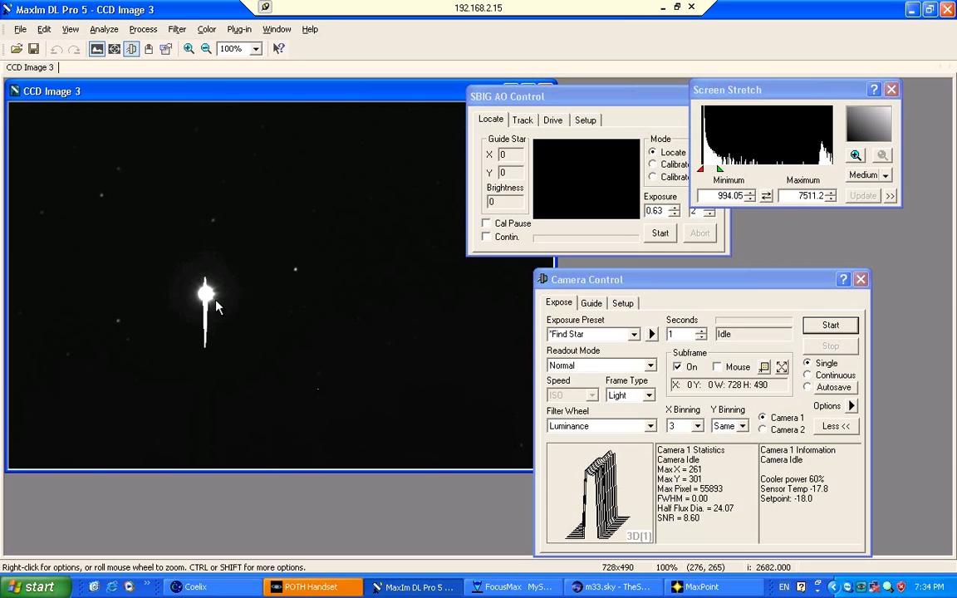
- Show the crosshairs on the CCD image
{"action": "right_click", "coordinate": [291, 304]}
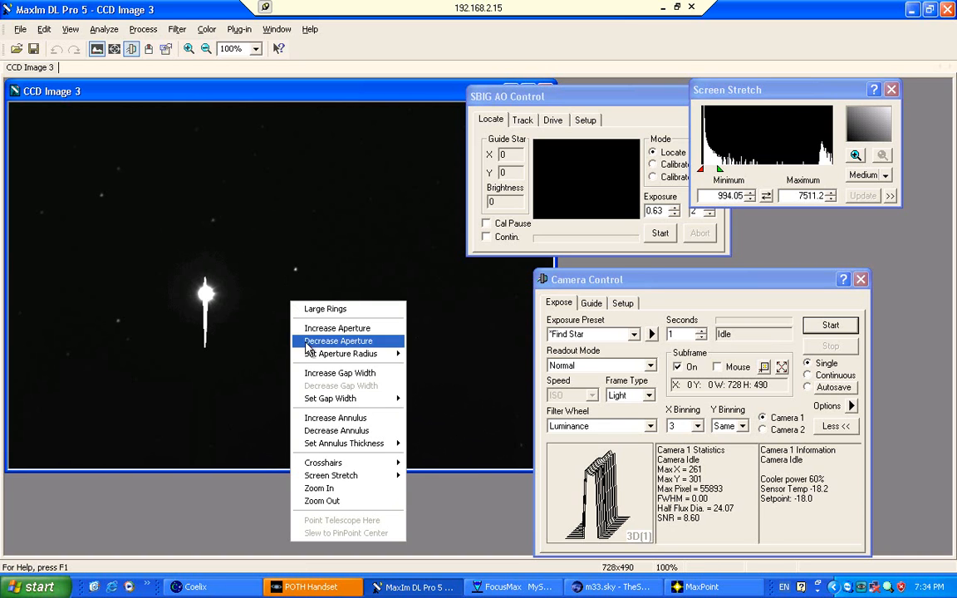
{"action": "mouse_move", "coordinate": [350, 463]}
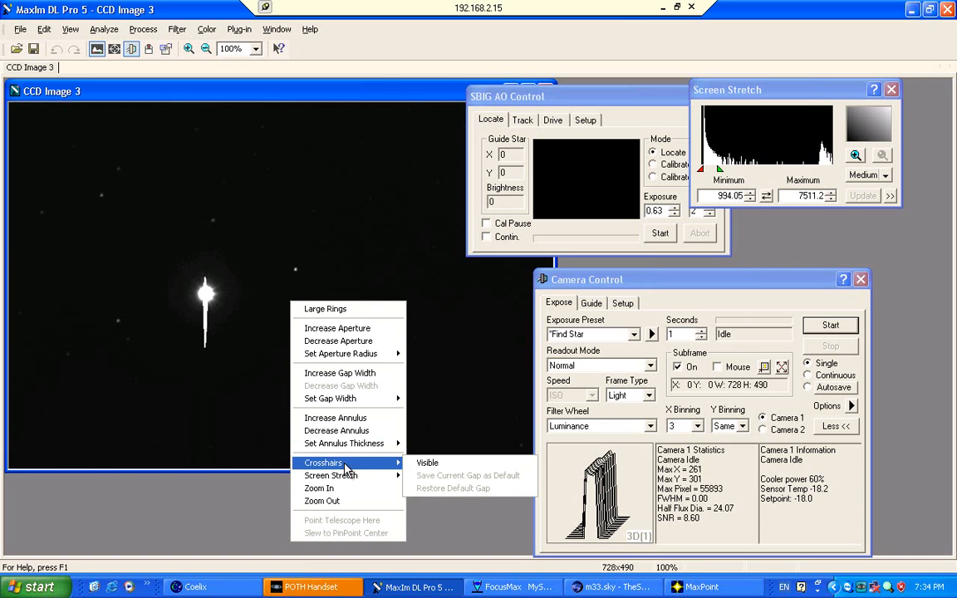
{"action": "left_click", "coordinate": [427, 462]}
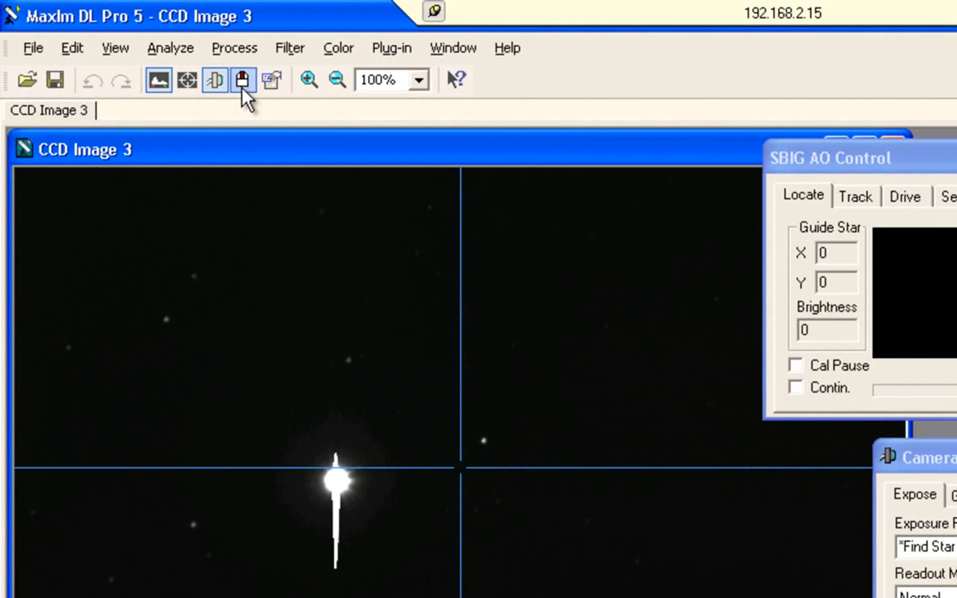
- Open the Observatory controls, check the telescope position in Coelix and TheSky6, and connect the MaxPoint telescope
{"action": "left_click", "coordinate": [242, 81]}
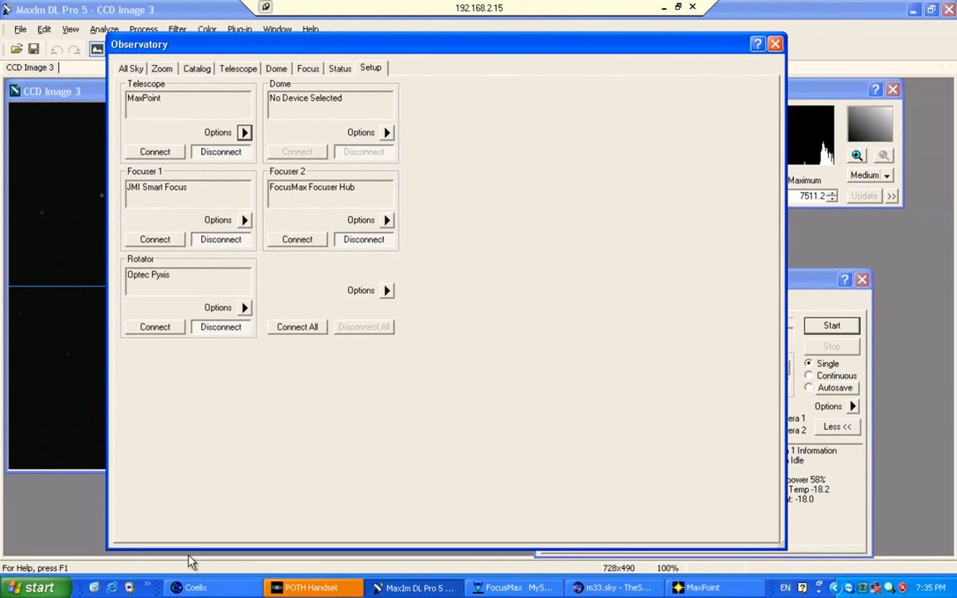
{"action": "left_click", "coordinate": [207, 588]}
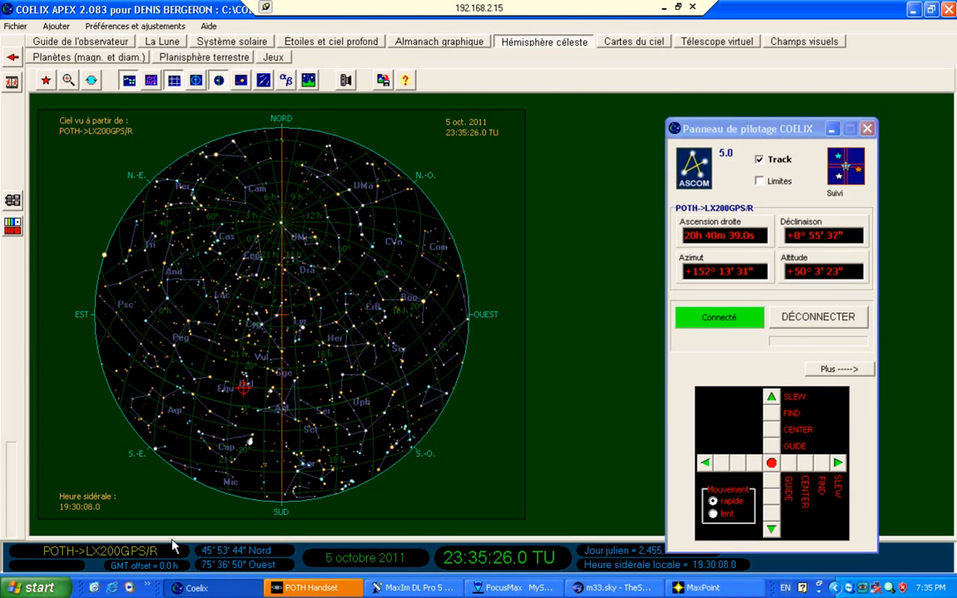
{"action": "left_click", "coordinate": [615, 588]}
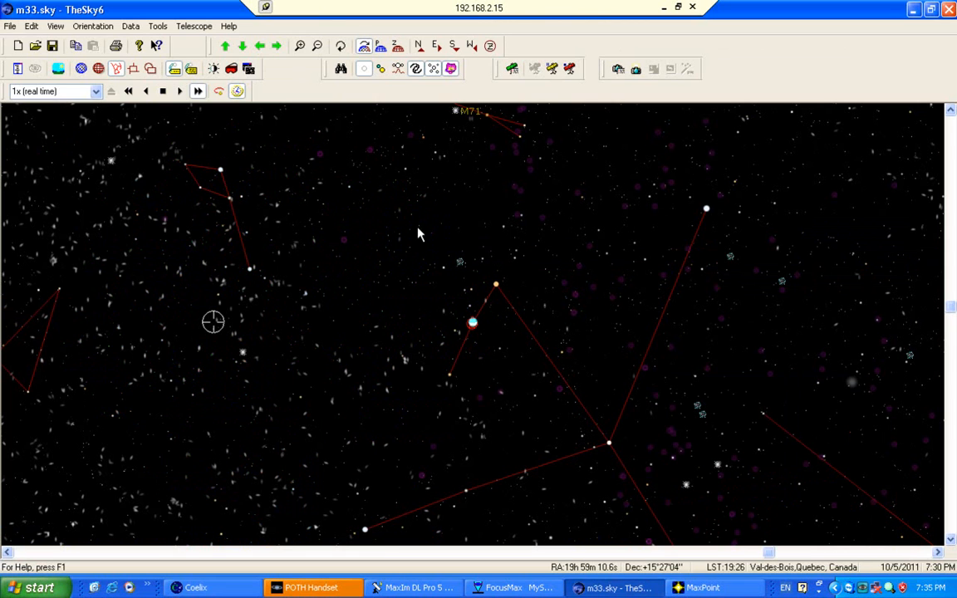
{"action": "left_click", "coordinate": [419, 587]}
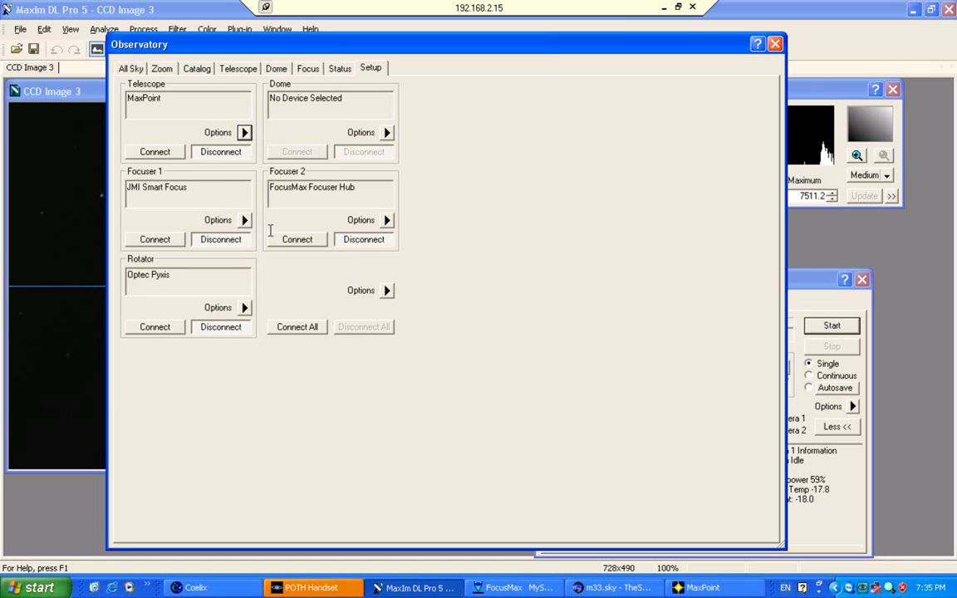
{"action": "left_click", "coordinate": [174, 157]}
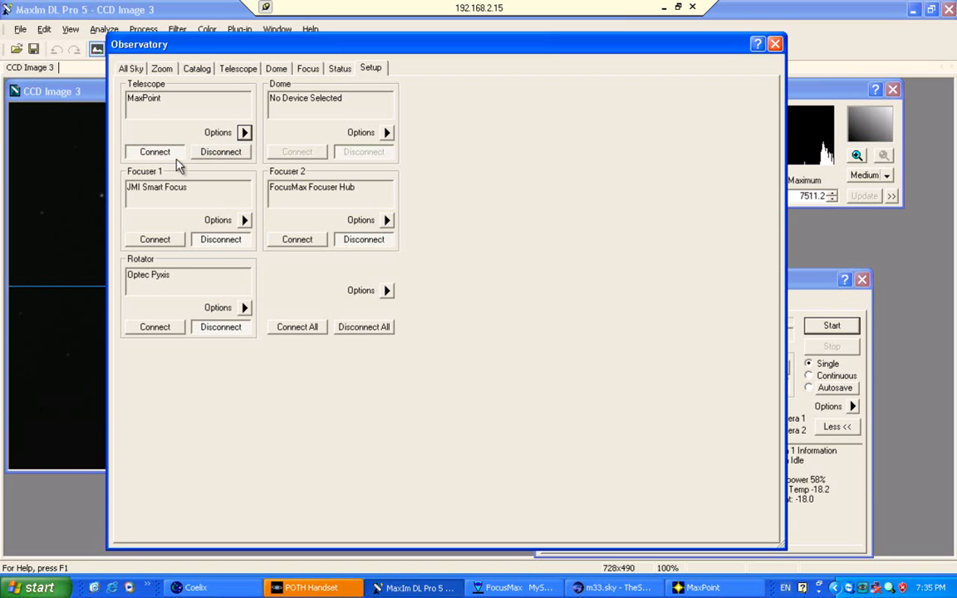
- Search the Observatory catalog for altair by object ID in the Stars category
{"action": "left_click", "coordinate": [199, 70]}
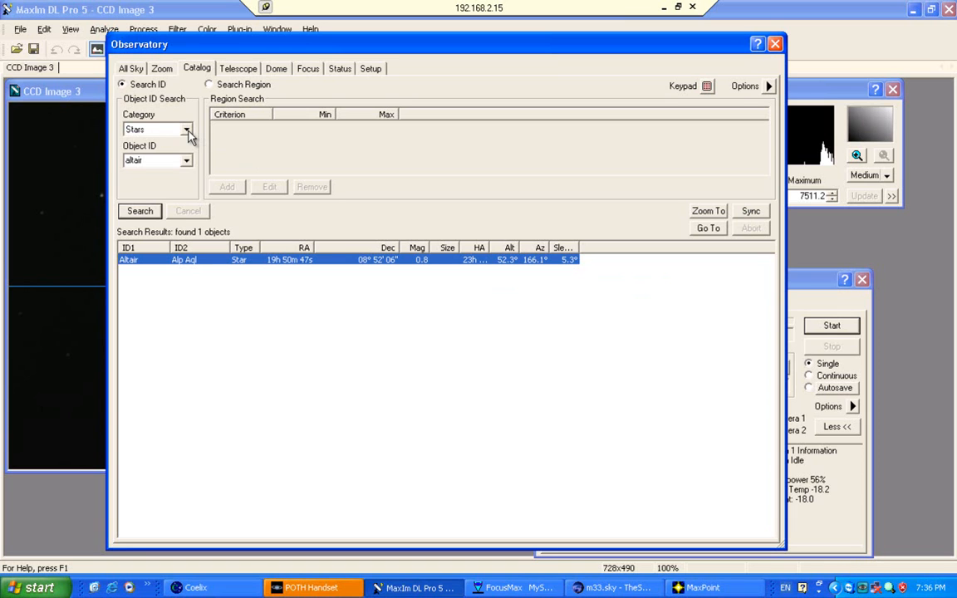
{"action": "left_click", "coordinate": [187, 131]}
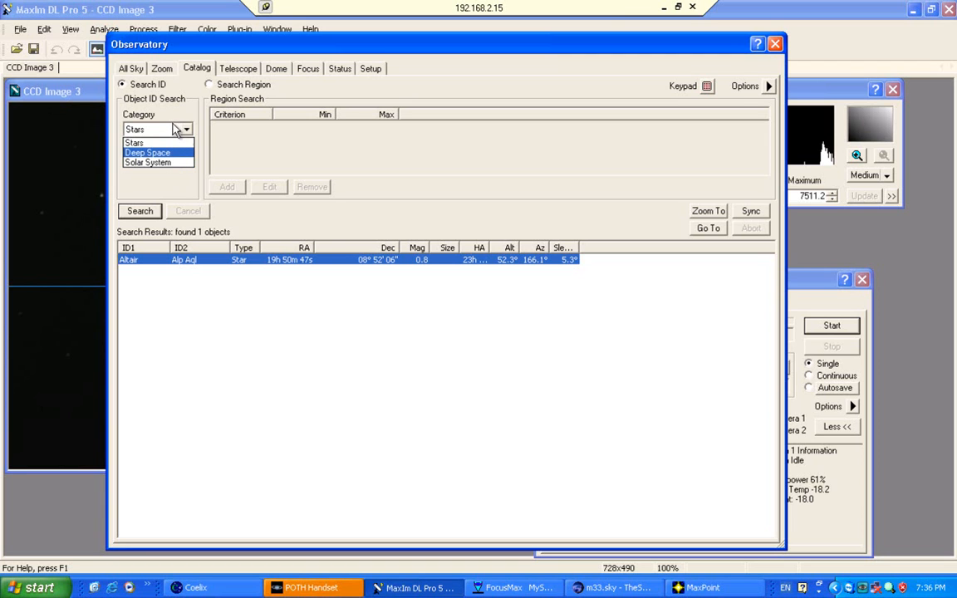
{"action": "left_click", "coordinate": [143, 152]}
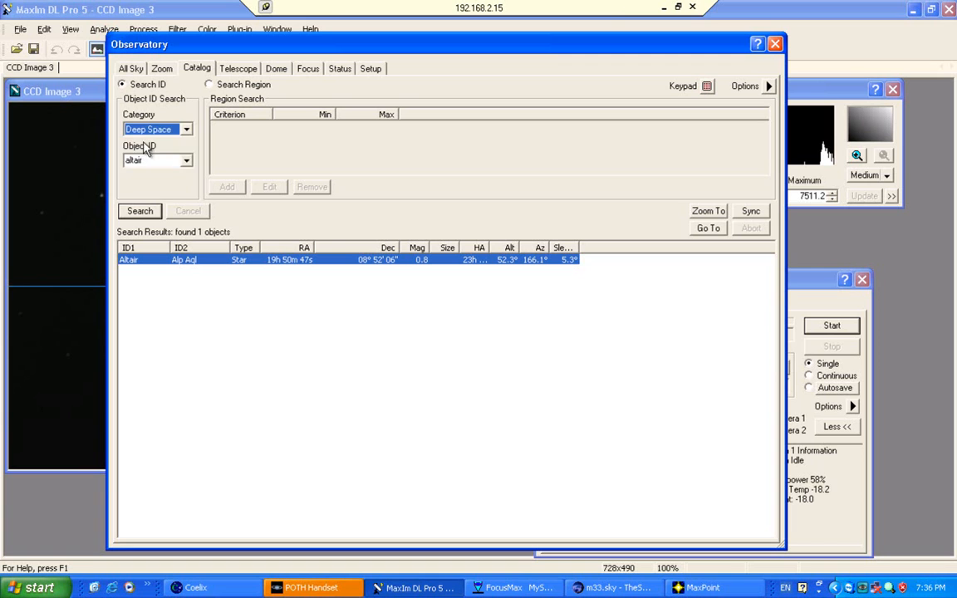
{"action": "left_click", "coordinate": [185, 131]}
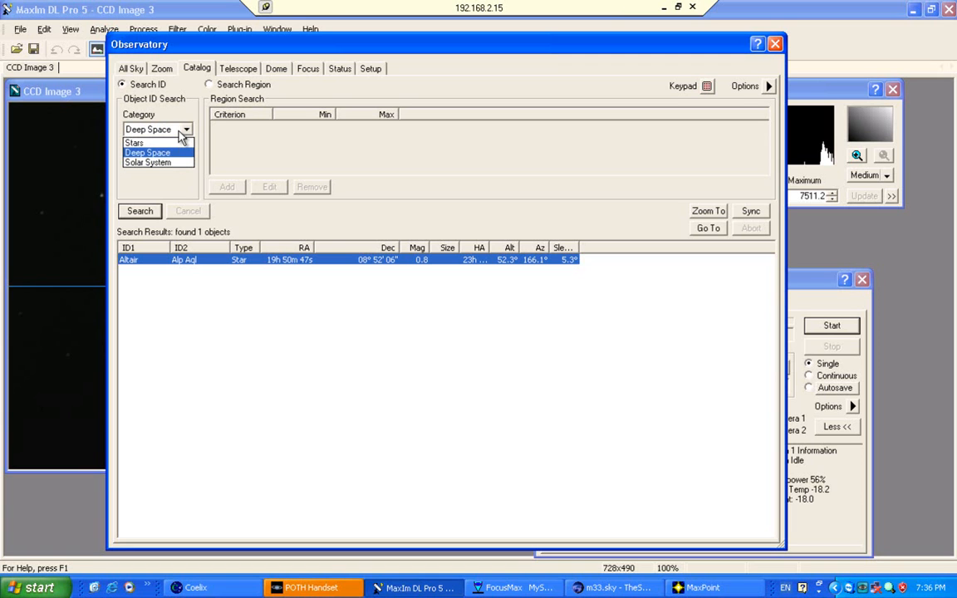
{"action": "left_click", "coordinate": [152, 143]}
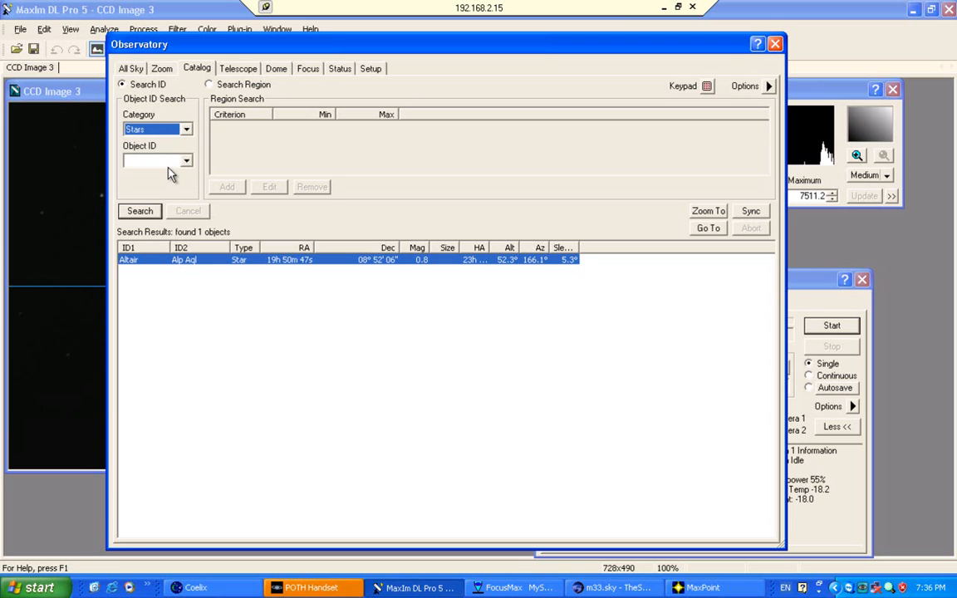
{"action": "left_click", "coordinate": [168, 166]}
{"action": "type", "text": "asltair"}
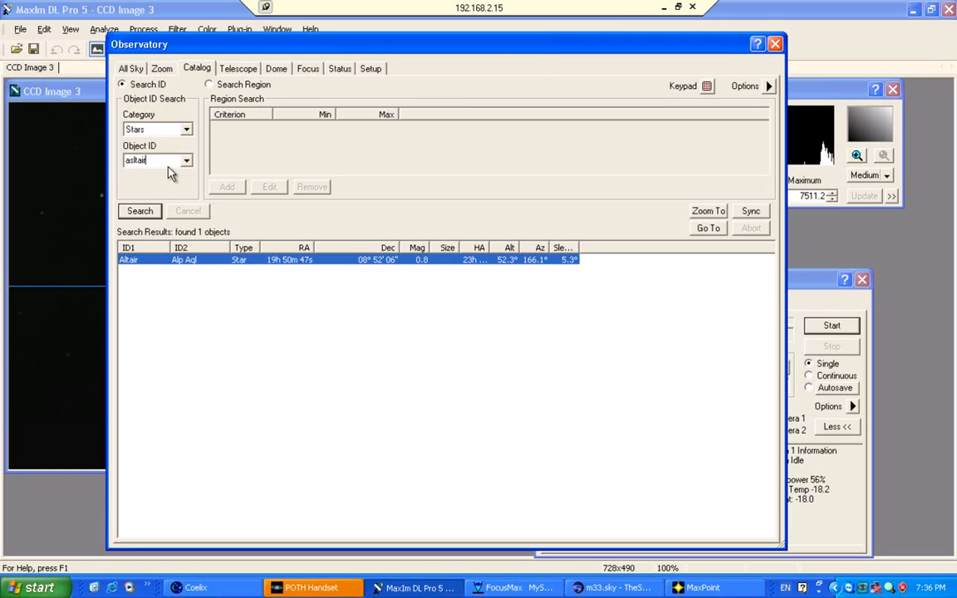
{"action": "left_click", "coordinate": [133, 159]}
{"action": "key", "text": "BackSpace"}
{"action": "key", "text": "BackSpace"}
{"action": "left_click", "coordinate": [139, 211]}
- Compare the CCD image with the telescope position on the Observatory's zoomed sky chart around Altair
{"action": "left_click_drag", "start_coordinate": [331, 60], "coordinate": [592, 133]}
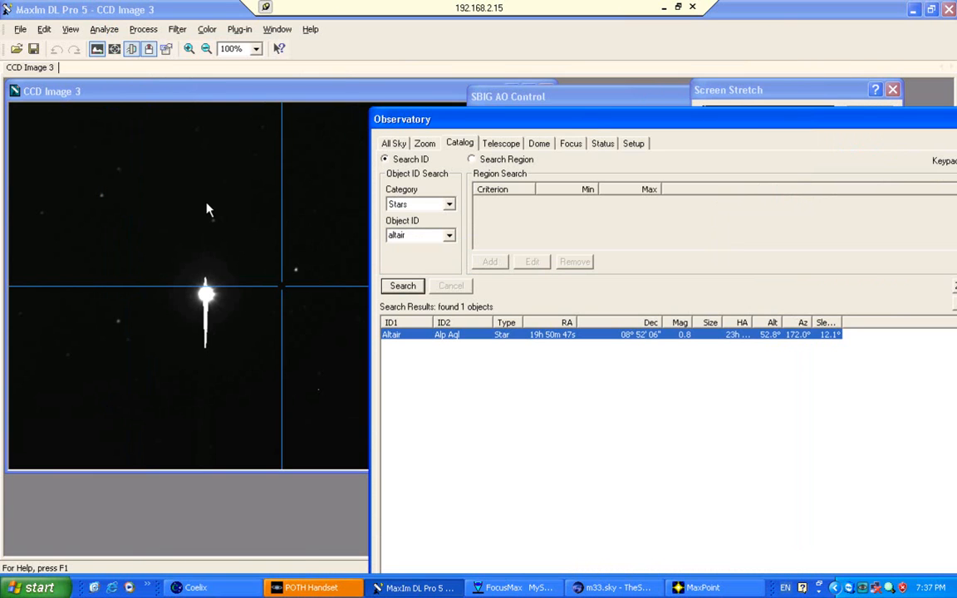
{"action": "left_click_drag", "start_coordinate": [452, 122], "coordinate": [274, 81]}
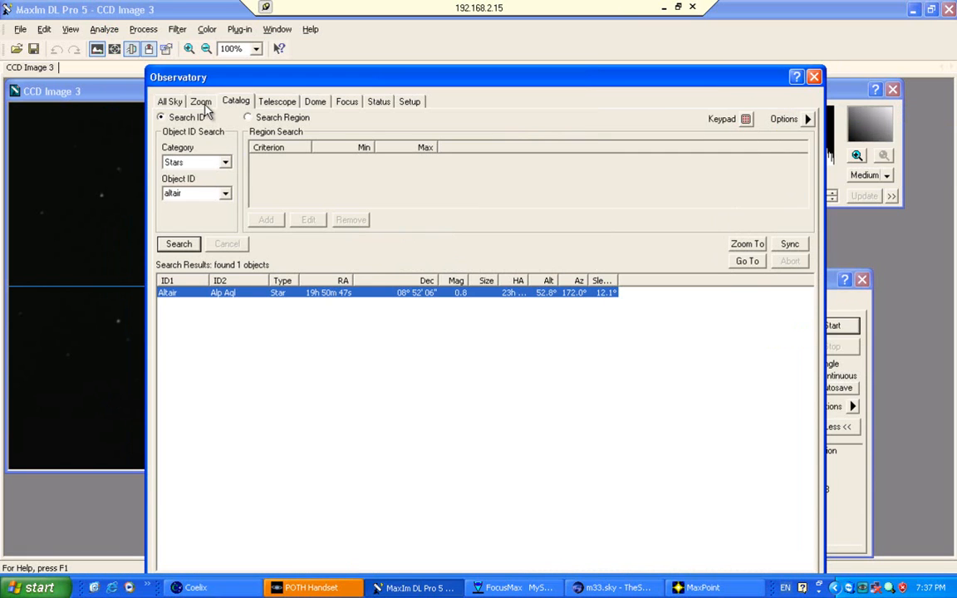
{"action": "left_click", "coordinate": [202, 102]}
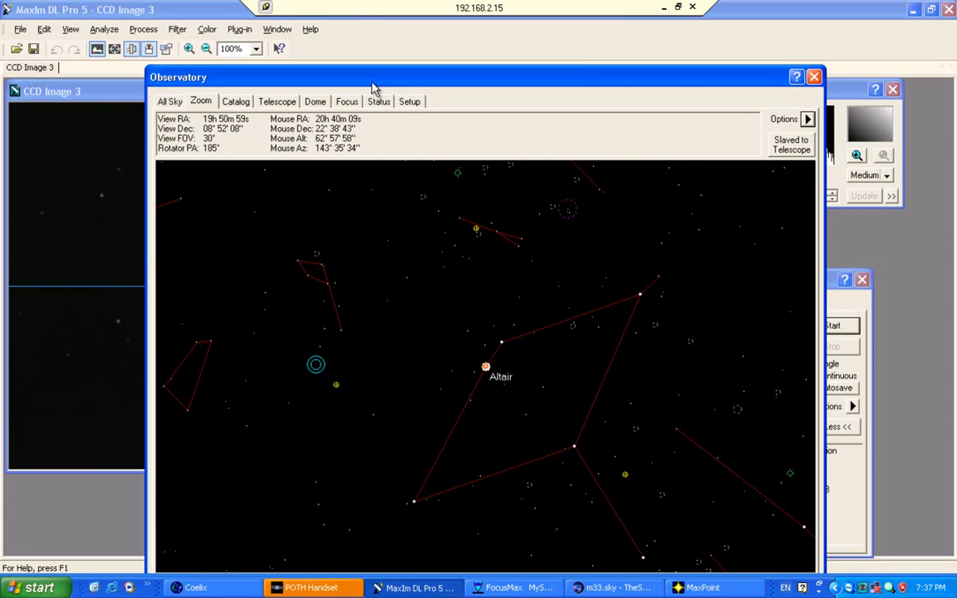
{"action": "left_click_drag", "start_coordinate": [376, 86], "coordinate": [555, 192]}
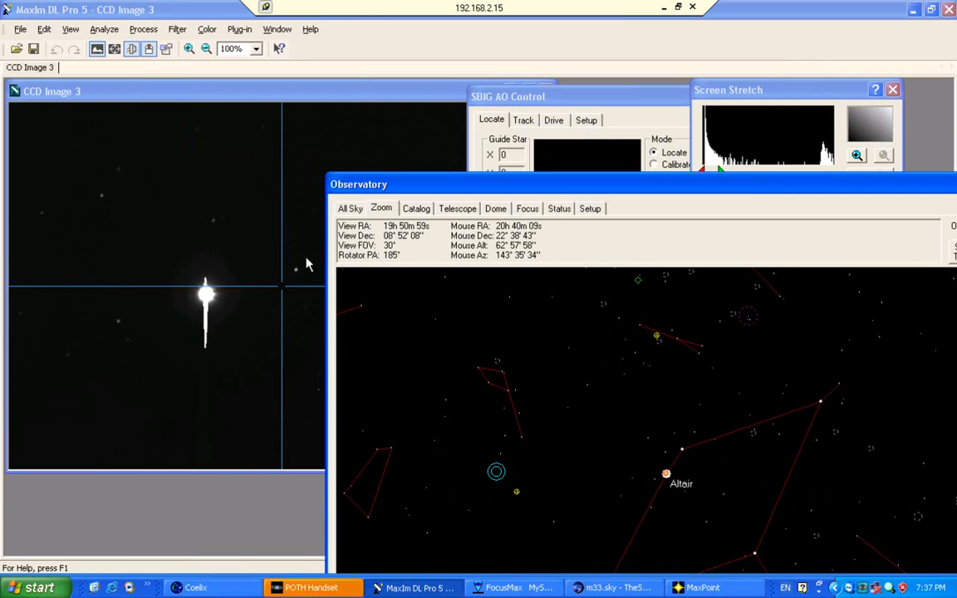
- Sync the telescope to Altair's catalog position, check the sync on the zoomed chart, and close the Observatory window
{"action": "left_click", "coordinate": [424, 212]}
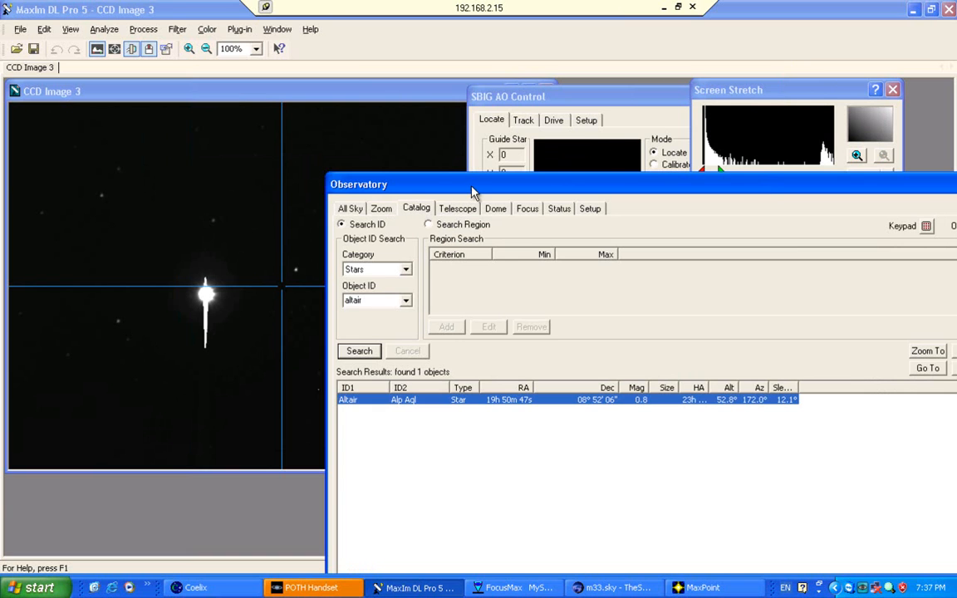
{"action": "left_click_drag", "start_coordinate": [432, 185], "coordinate": [207, 117]}
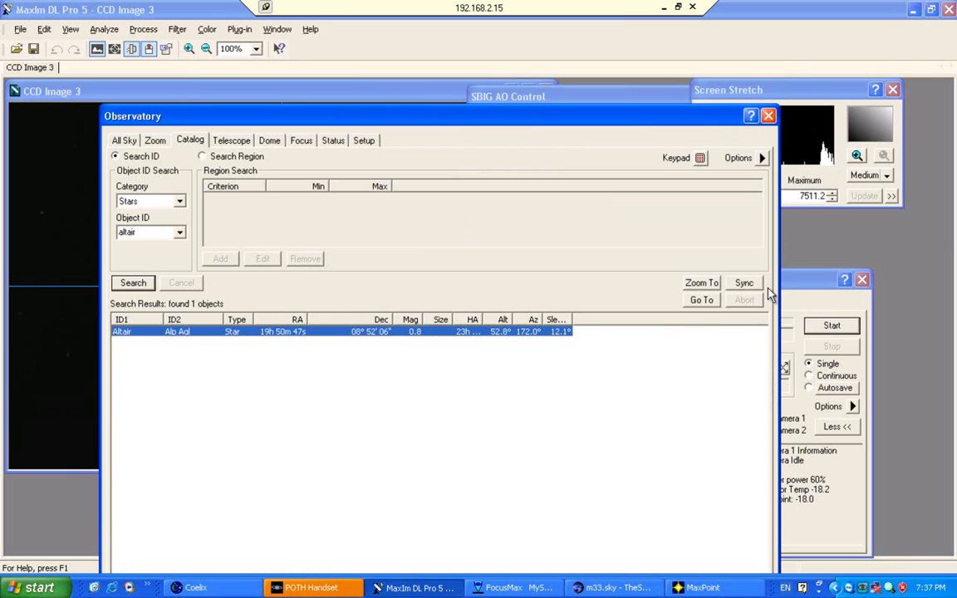
{"action": "left_click", "coordinate": [743, 285]}
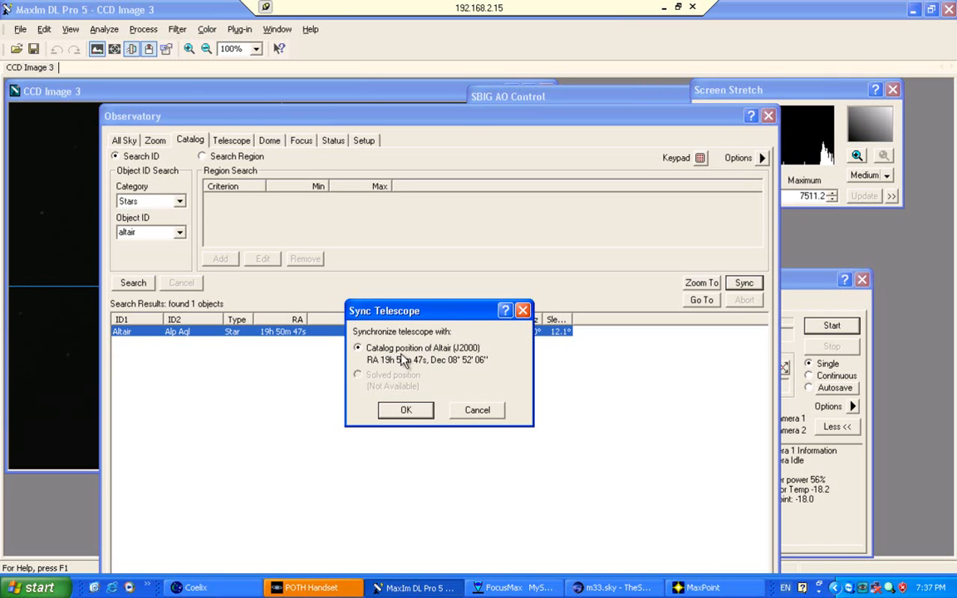
{"action": "left_click", "coordinate": [417, 415]}
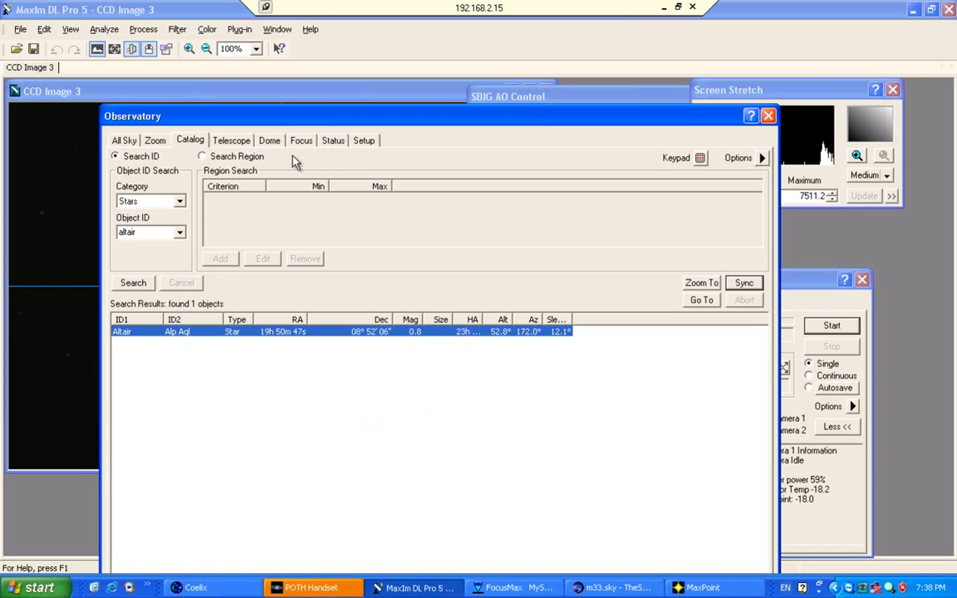
{"action": "left_click", "coordinate": [164, 143]}
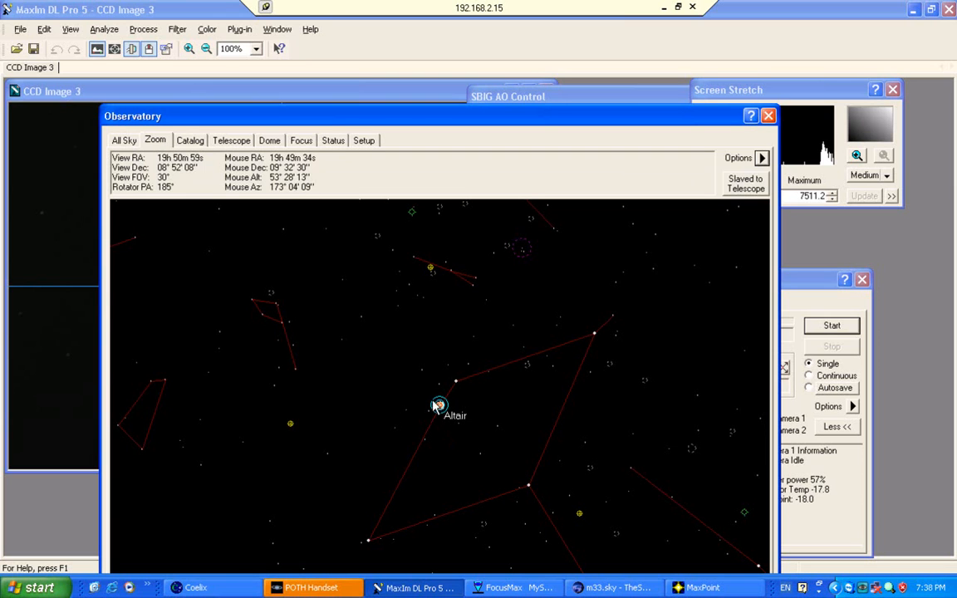
{"action": "left_click", "coordinate": [767, 117]}
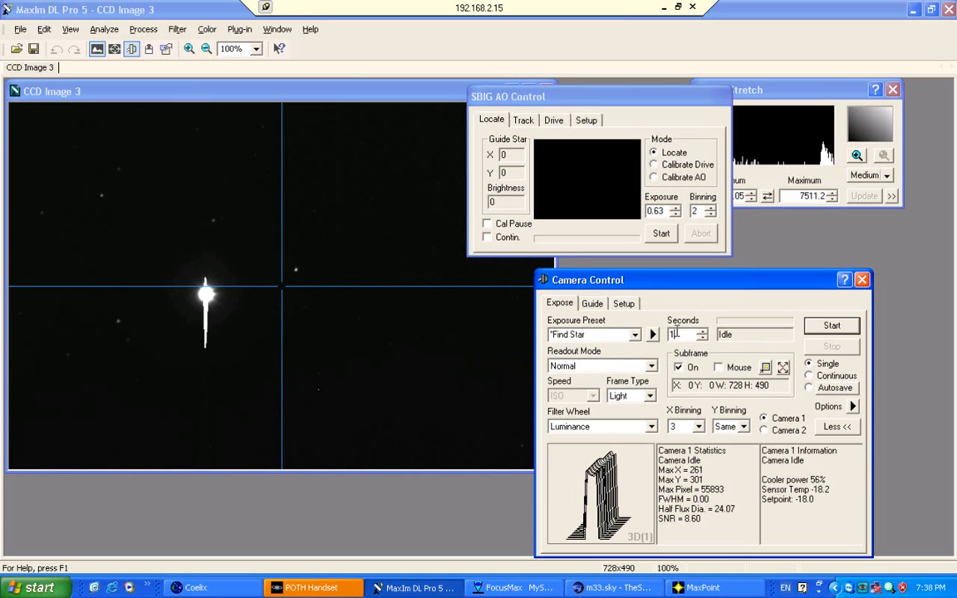
- Try a single 100-second full-frame exposure with X binning 3, and stop it
{"action": "type", "text": "00"}
{"action": "left_click", "coordinate": [698, 428]}
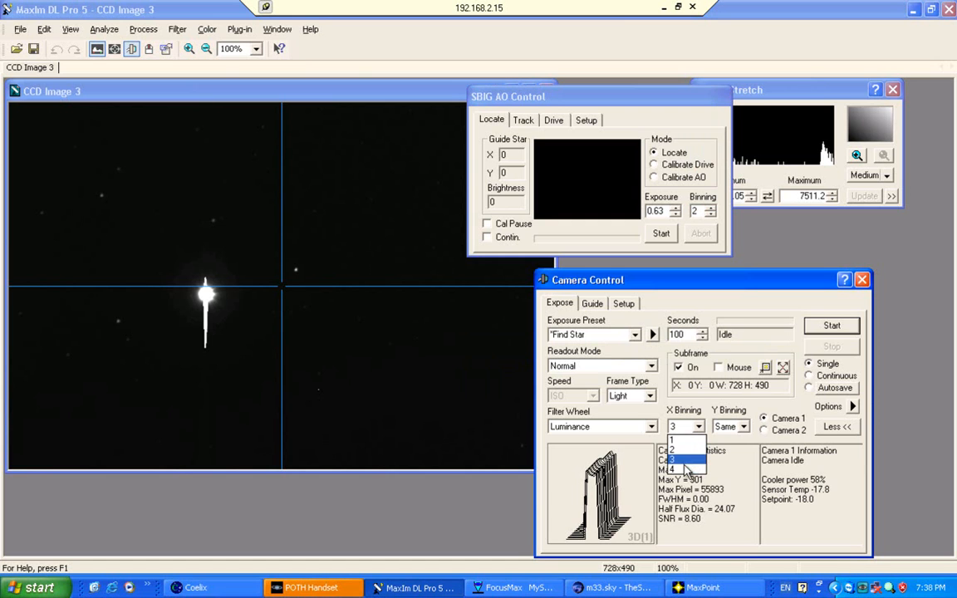
{"action": "left_click", "coordinate": [686, 460]}
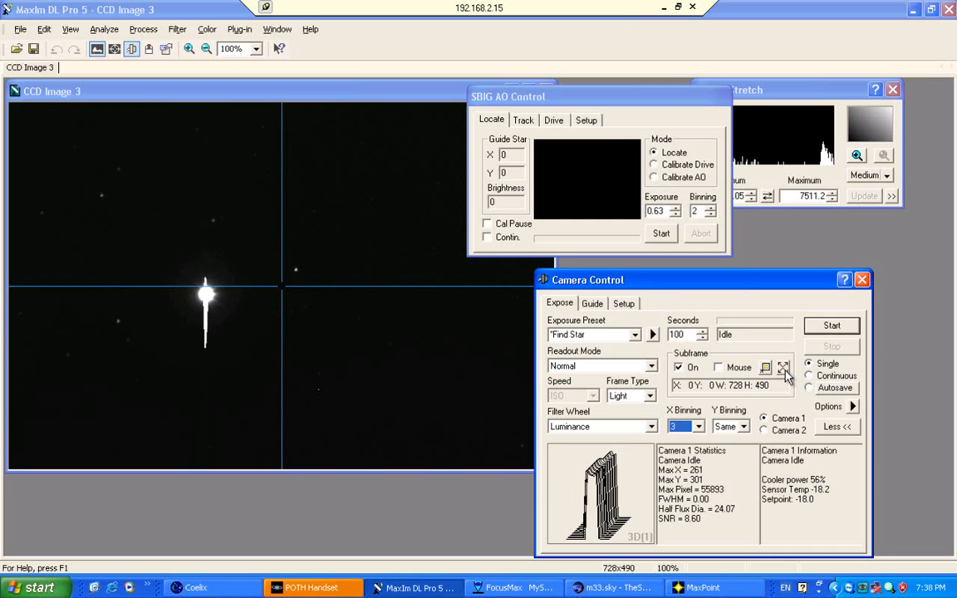
{"action": "left_click", "coordinate": [784, 368]}
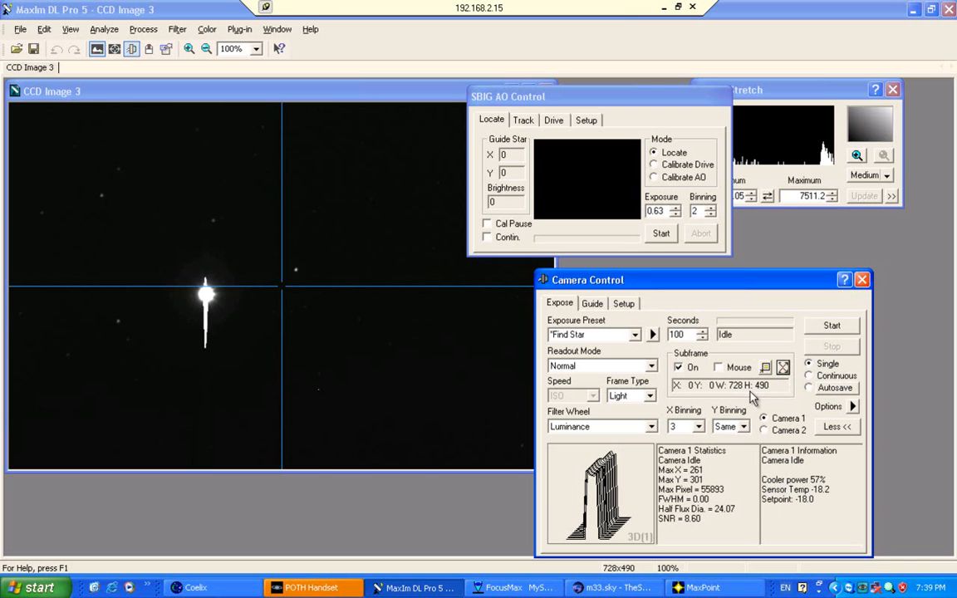
{"action": "left_click", "coordinate": [825, 327]}
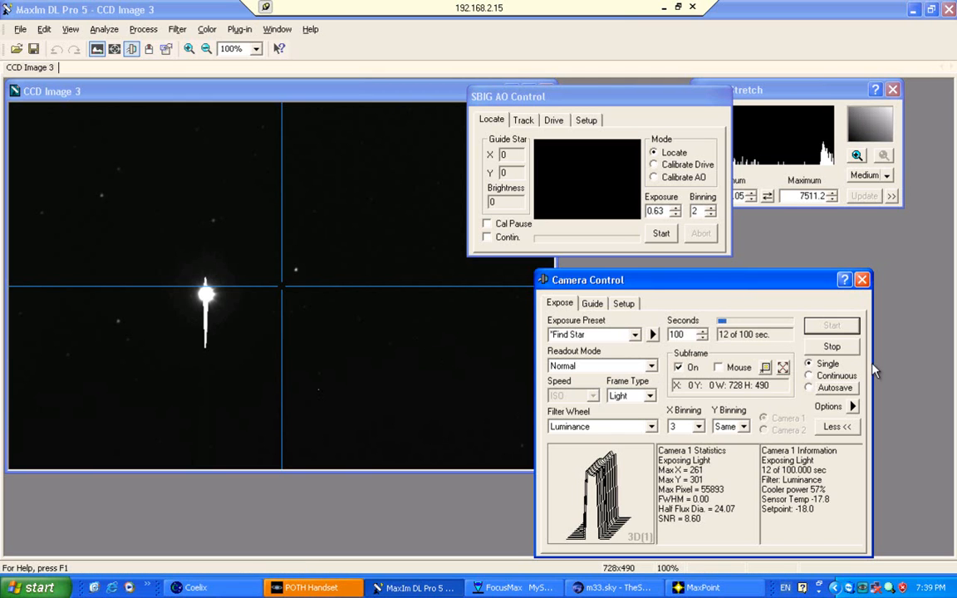
{"action": "left_click", "coordinate": [832, 347]}
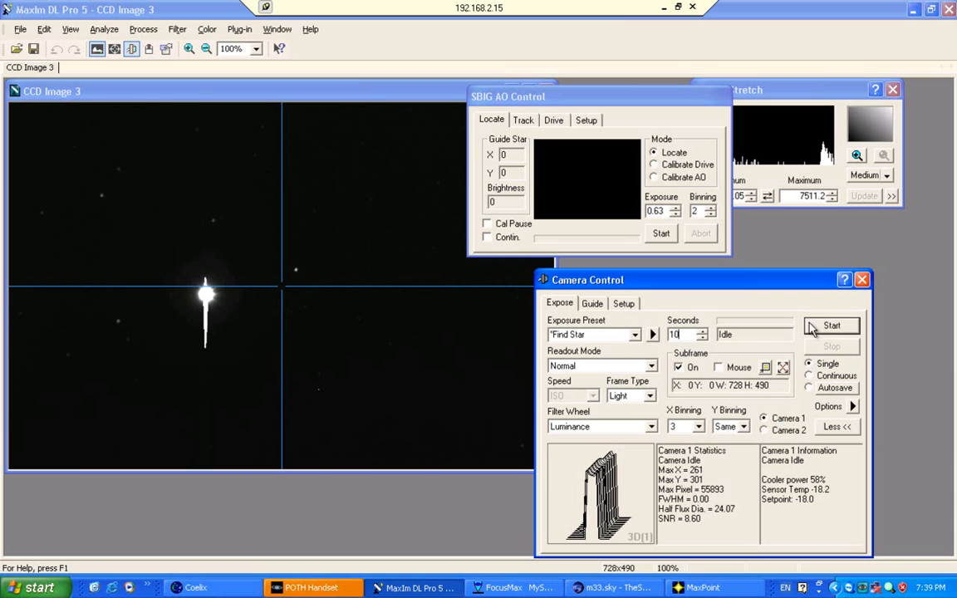
- Take a single 10-second exposure and lower the screen stretch maximum to about 8974 to reveal faint stars
{"action": "left_click", "coordinate": [850, 330]}
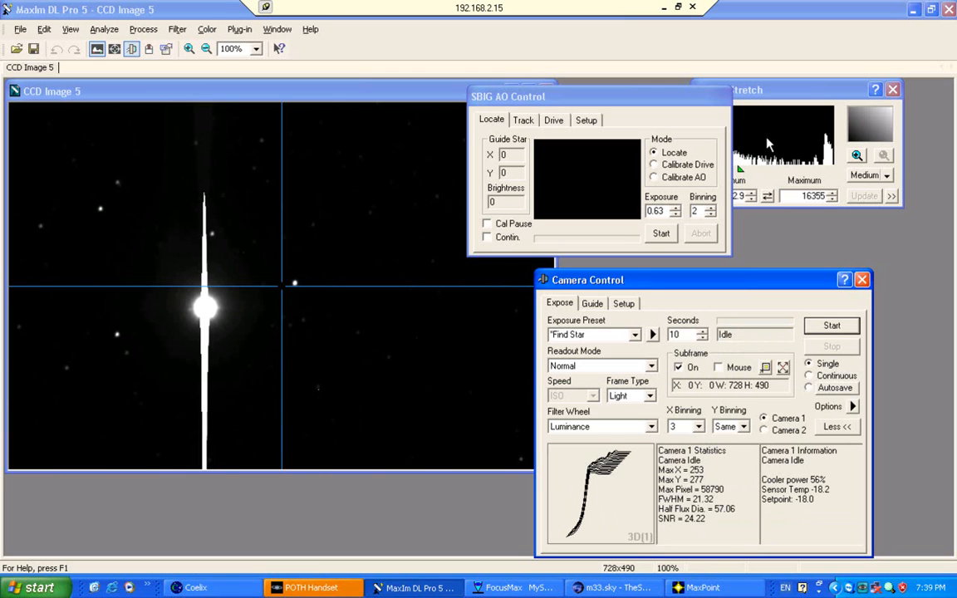
{"action": "left_click", "coordinate": [779, 96]}
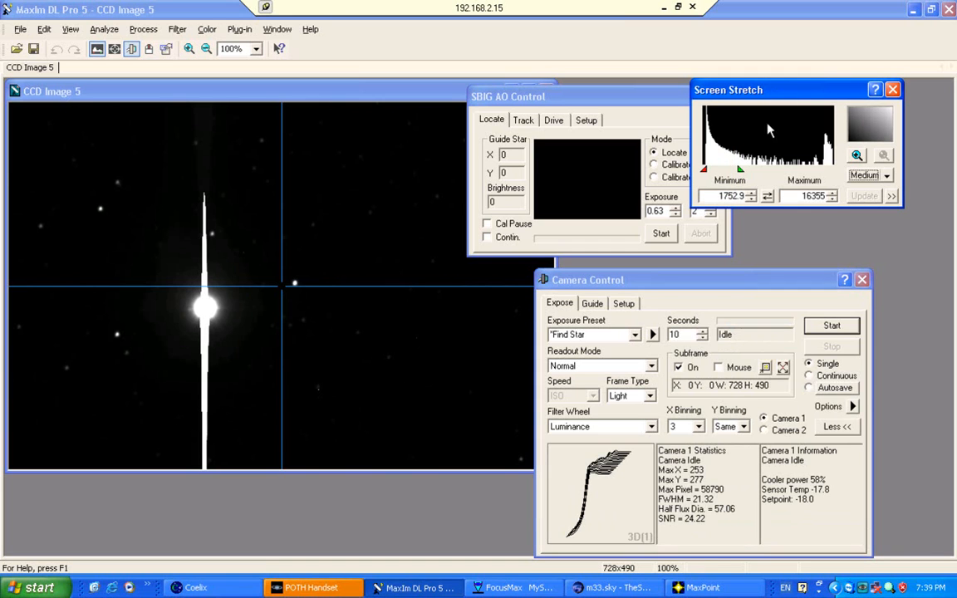
{"action": "mouse_move", "coordinate": [741, 171]}
{"action": "left_mouse_down"}
{"action": "mouse_move", "coordinate": [758, 174]}
{"action": "mouse_move", "coordinate": [726, 172]}
{"action": "left_mouse_up"}
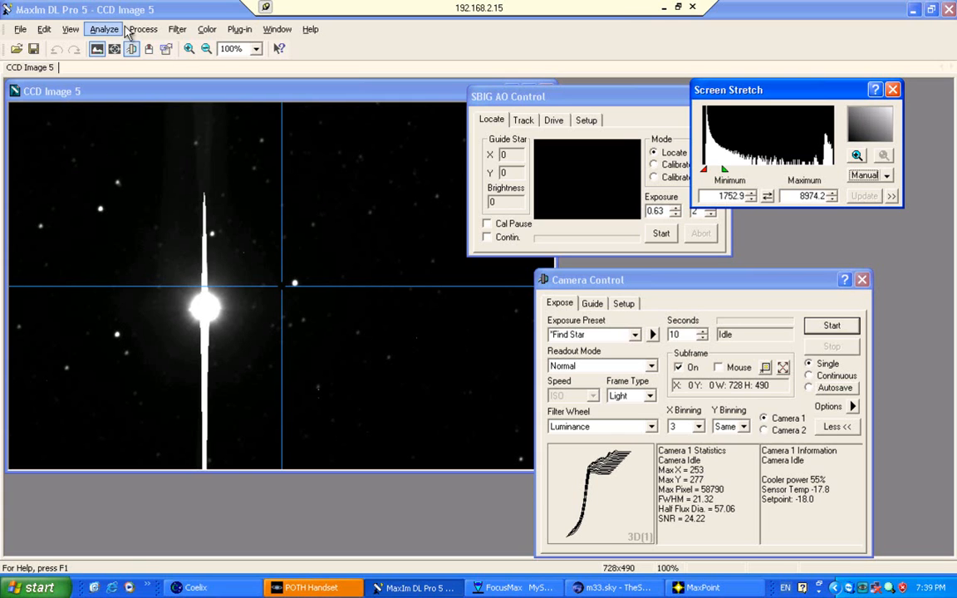
- Plate-solve the Altair image with PinPoint Astrometry using the existing detection and catalog settings, and close the PinPoint window
{"action": "left_click", "coordinate": [105, 31]}
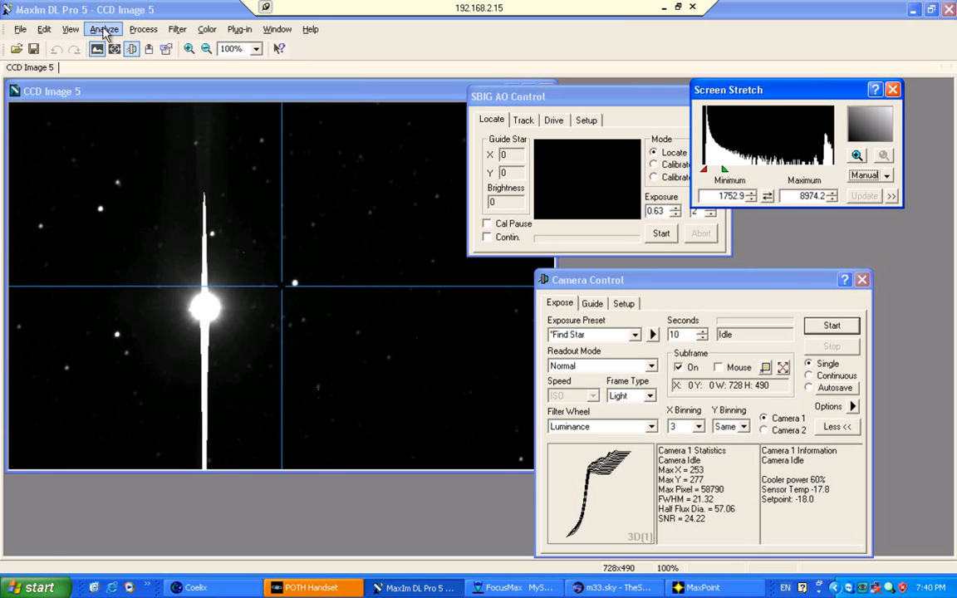
{"action": "left_click", "coordinate": [105, 32]}
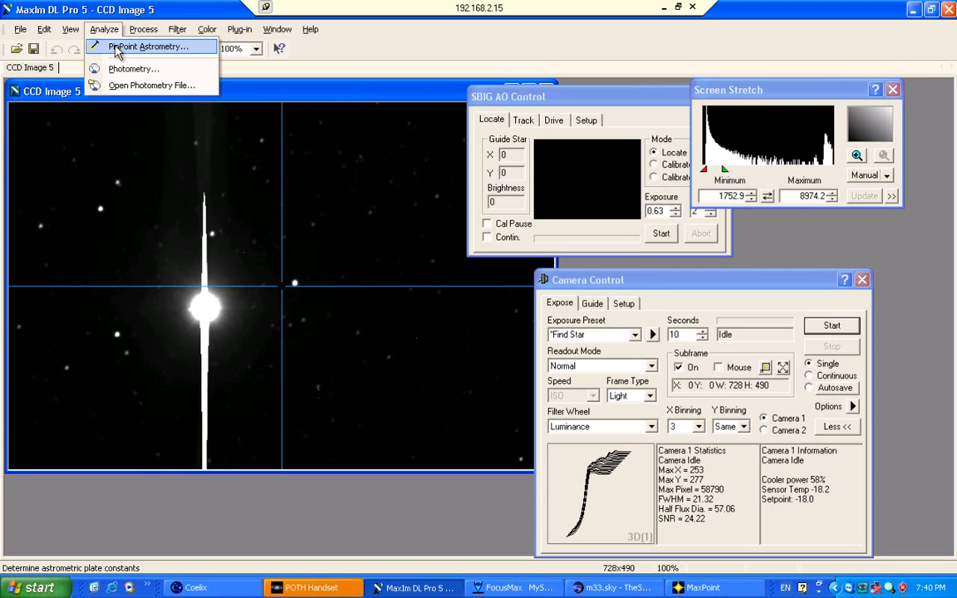
{"action": "left_click", "coordinate": [117, 48]}
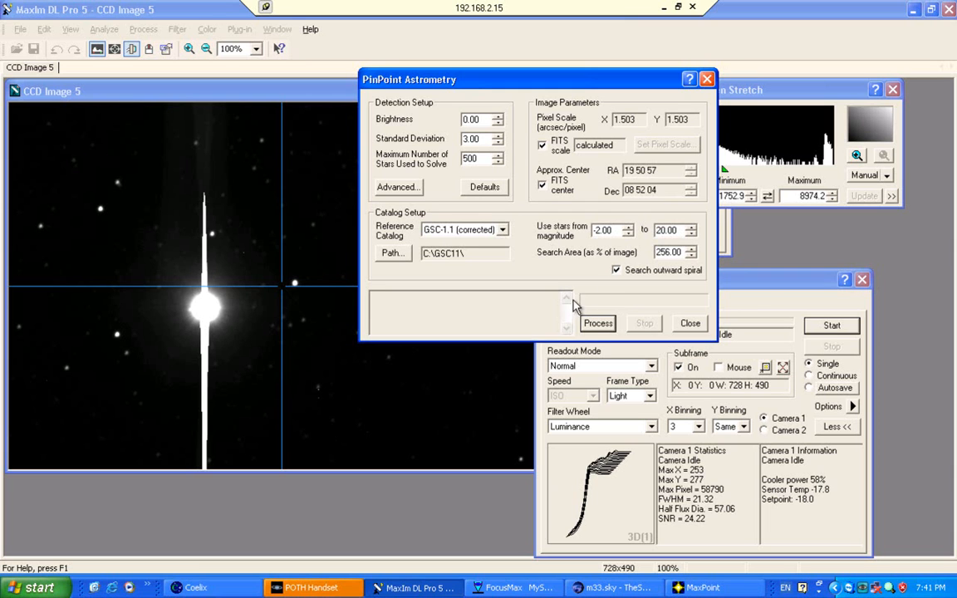
{"action": "left_click", "coordinate": [598, 324]}
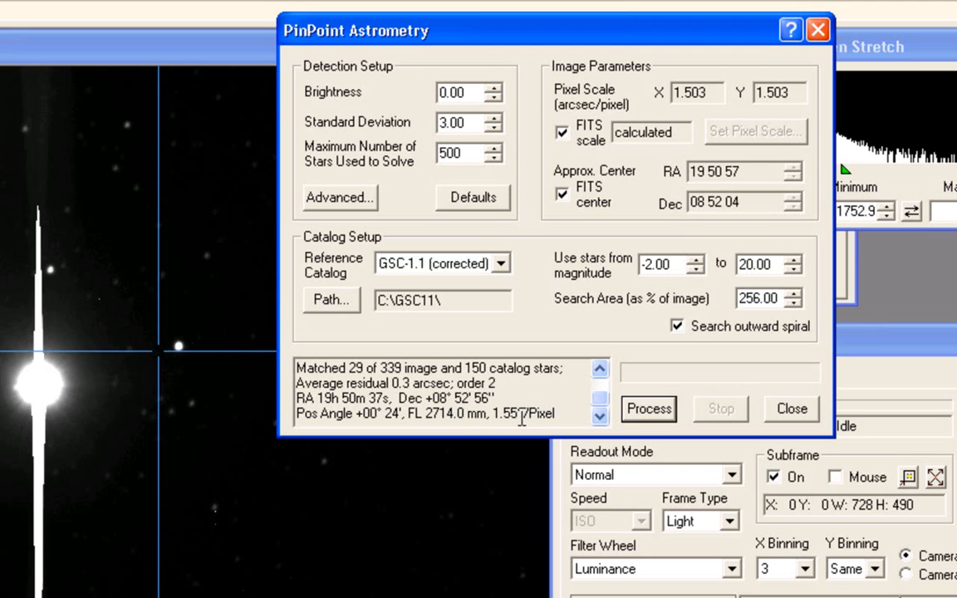
{"action": "left_click", "coordinate": [769, 408]}
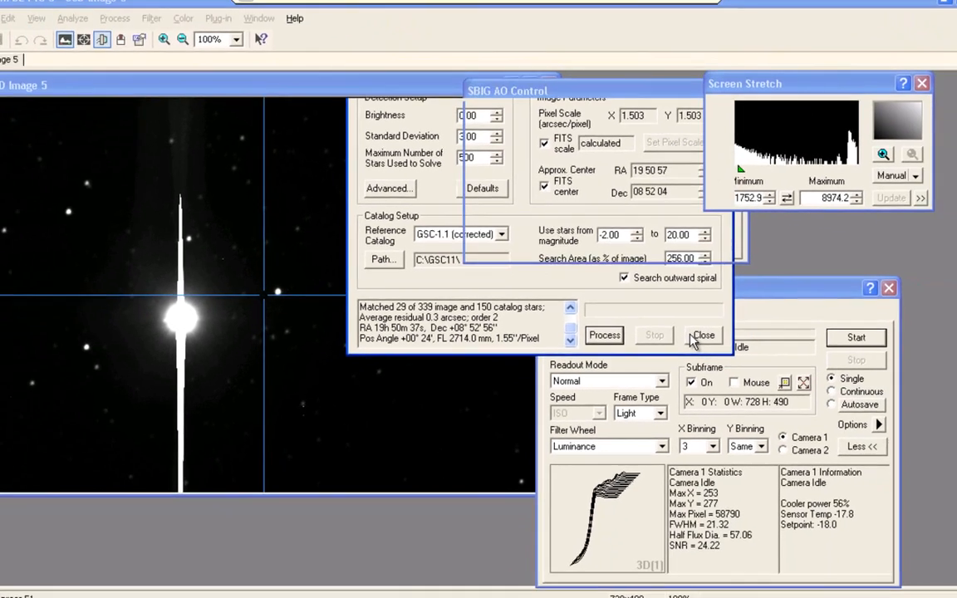
- Overlay the solved image on the Observatory's zoomed sky chart and set the chart's field of view to 0.25°
{"action": "left_click", "coordinate": [149, 50]}
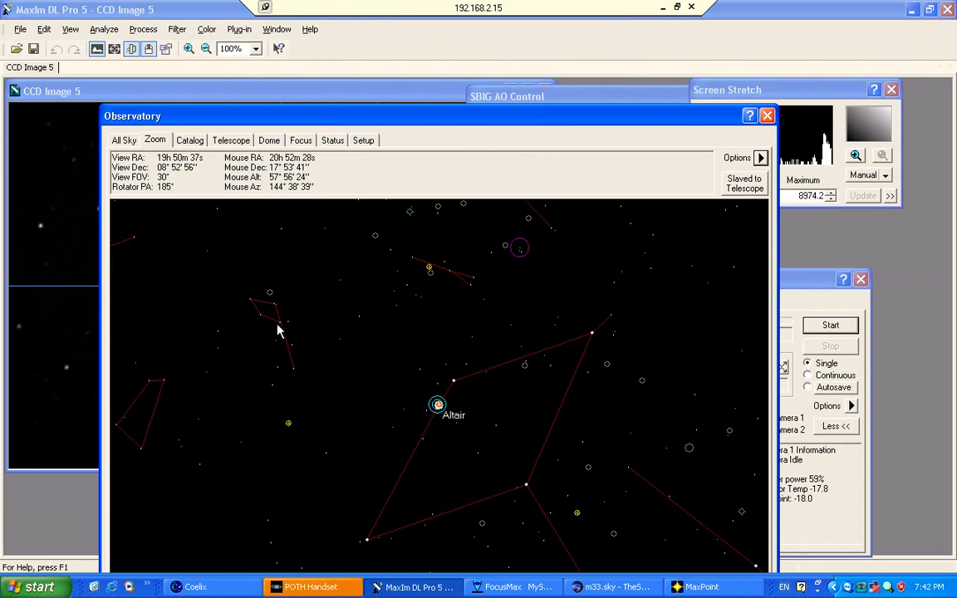
{"action": "right_click", "coordinate": [366, 375]}
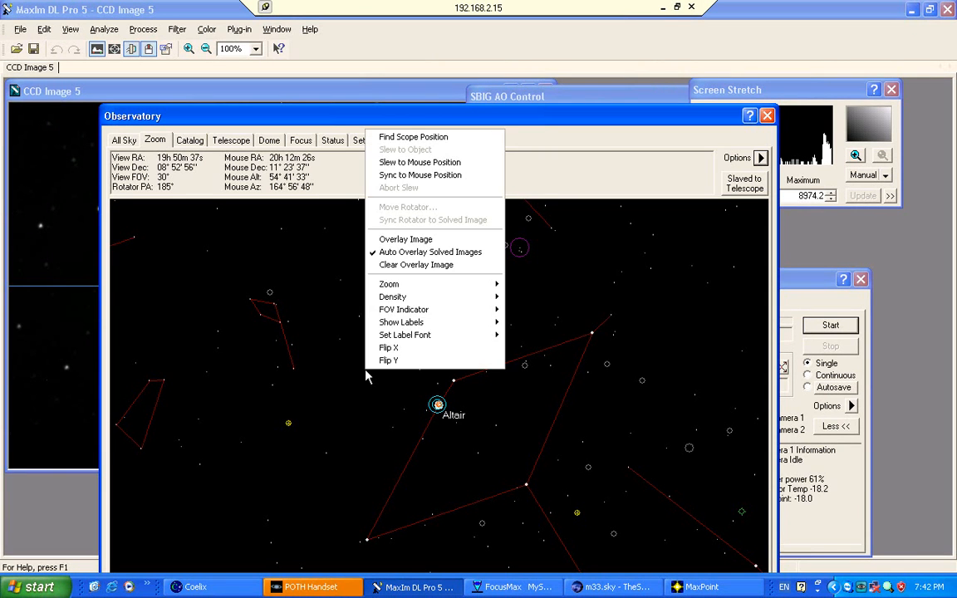
{"action": "left_click", "coordinate": [388, 241]}
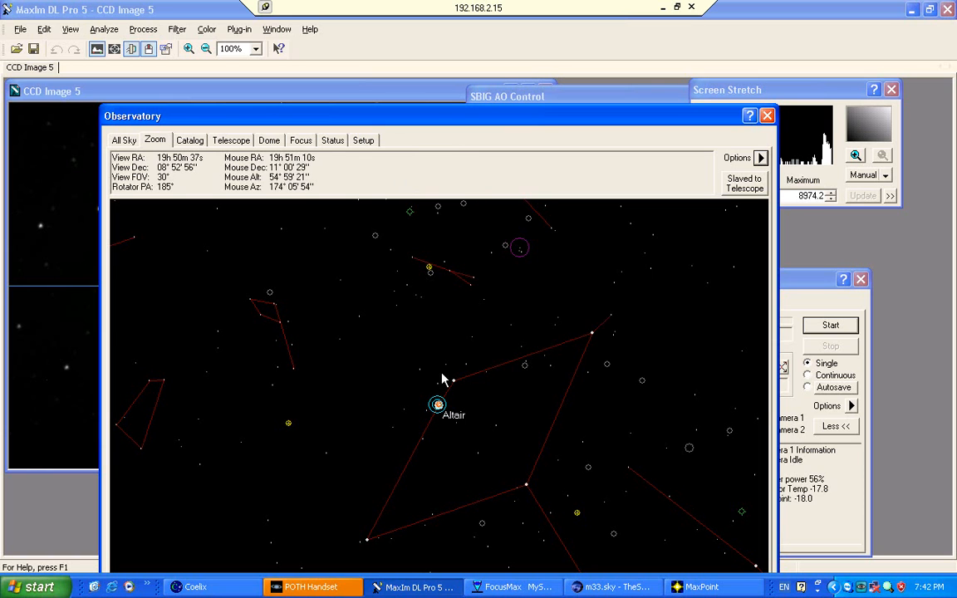
{"action": "right_click", "coordinate": [634, 366]}
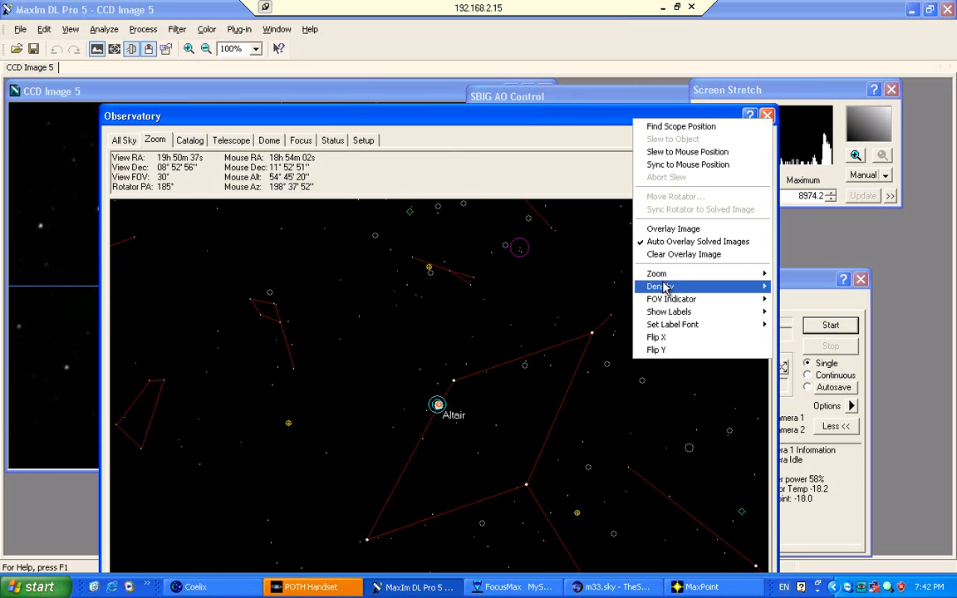
{"action": "mouse_move", "coordinate": [665, 276]}
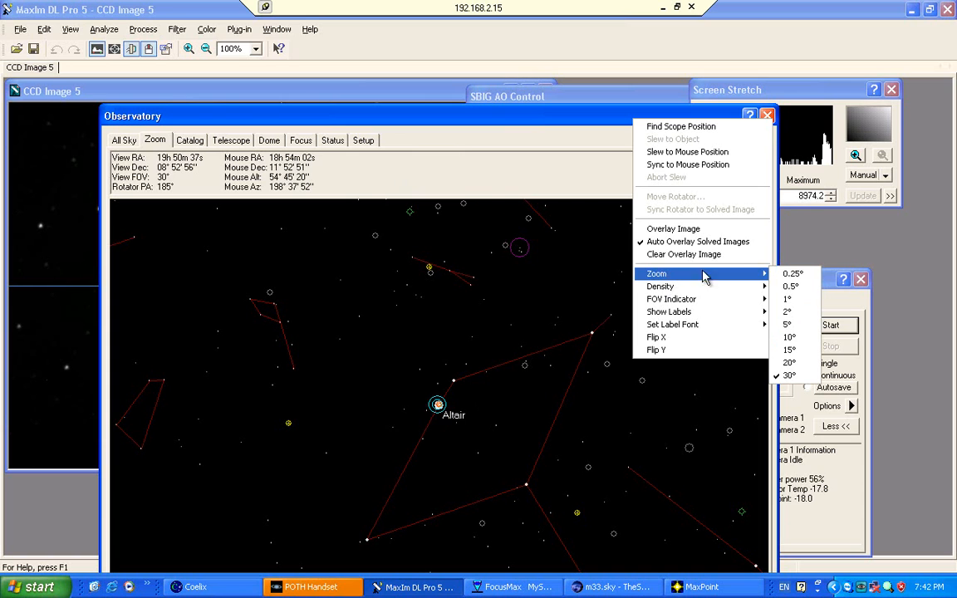
{"action": "left_click", "coordinate": [792, 274]}
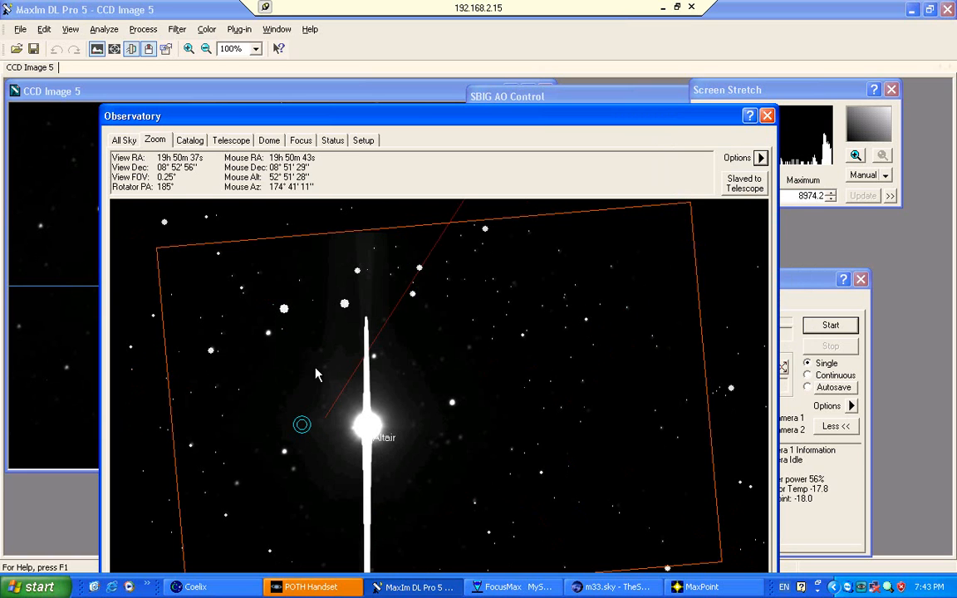
- Identify a bright star above Altair and a fainter star to its upper right on the overlaid chart
{"action": "left_click", "coordinate": [345, 306]}
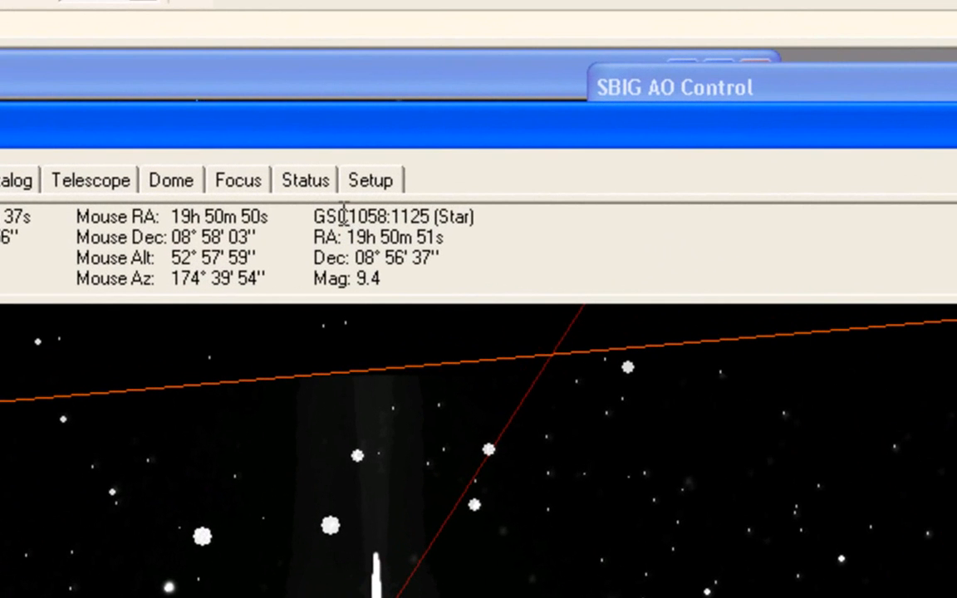
{"action": "left_click_drag", "start_coordinate": [316, 214], "coordinate": [487, 216]}
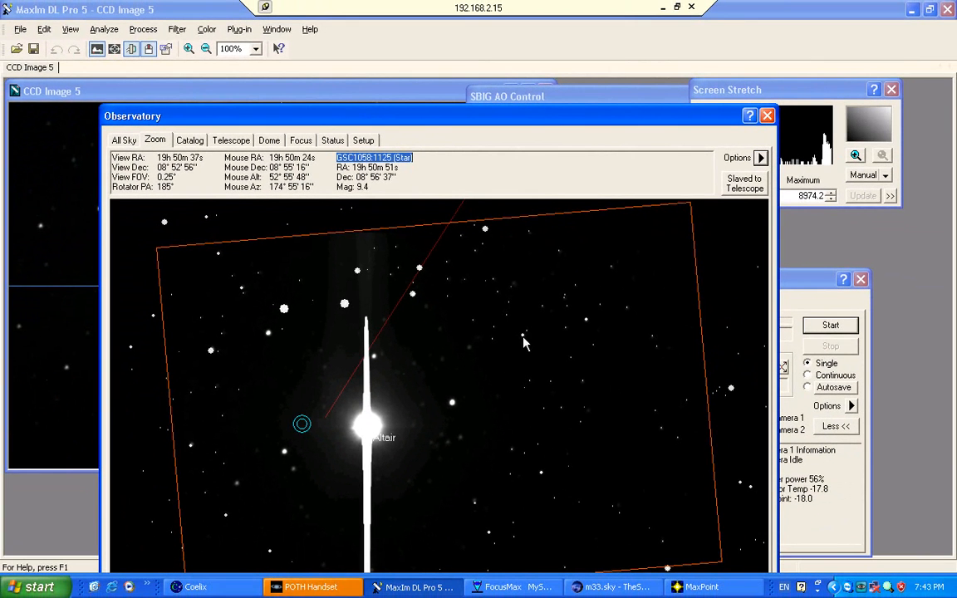
{"action": "left_click", "coordinate": [523, 336]}
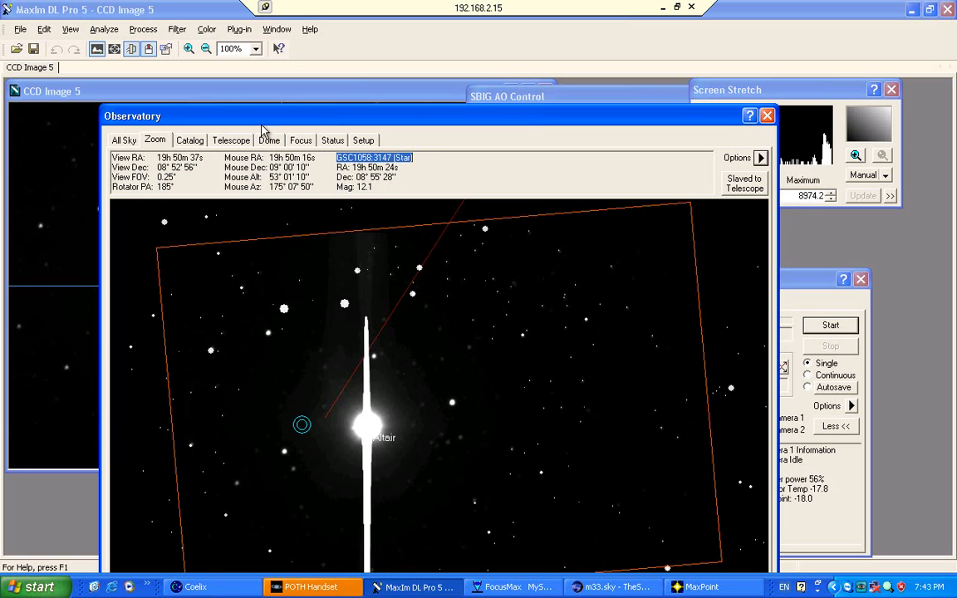
- Sync the telescope to the image's solved position instead of Altair's catalog position, and close the Observatory window
{"action": "left_click", "coordinate": [199, 145]}
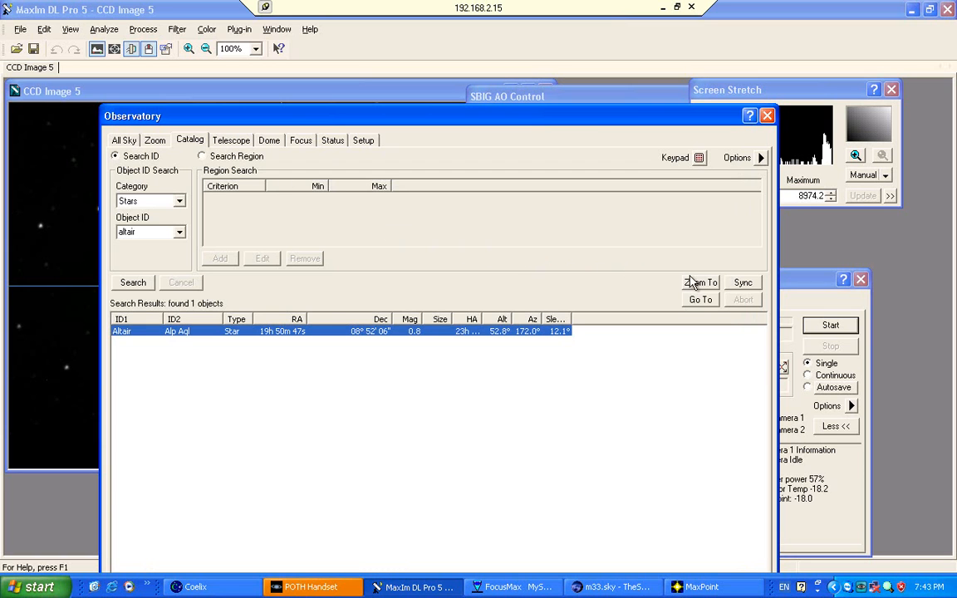
{"action": "left_click", "coordinate": [739, 283]}
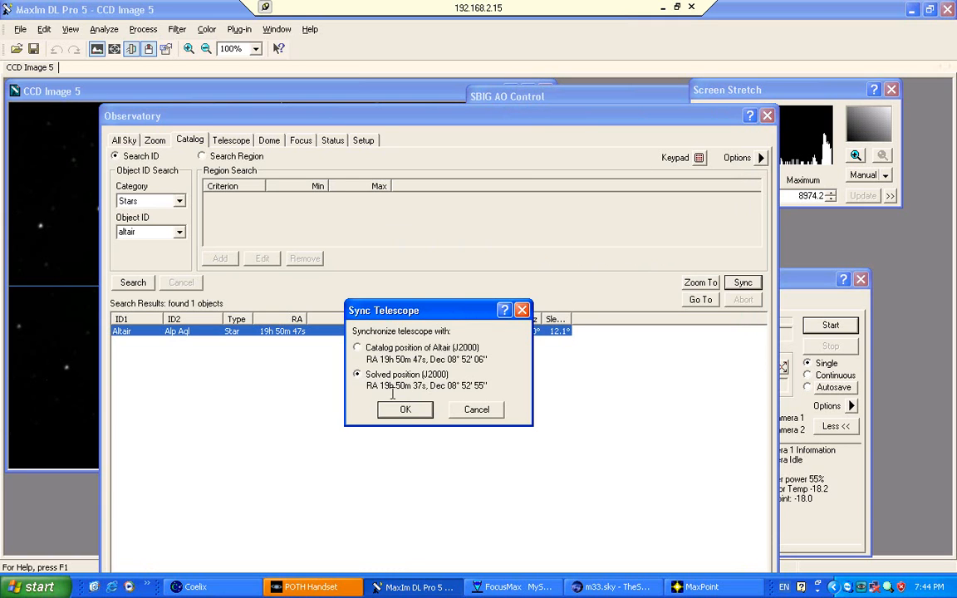
{"action": "left_click", "coordinate": [403, 411]}
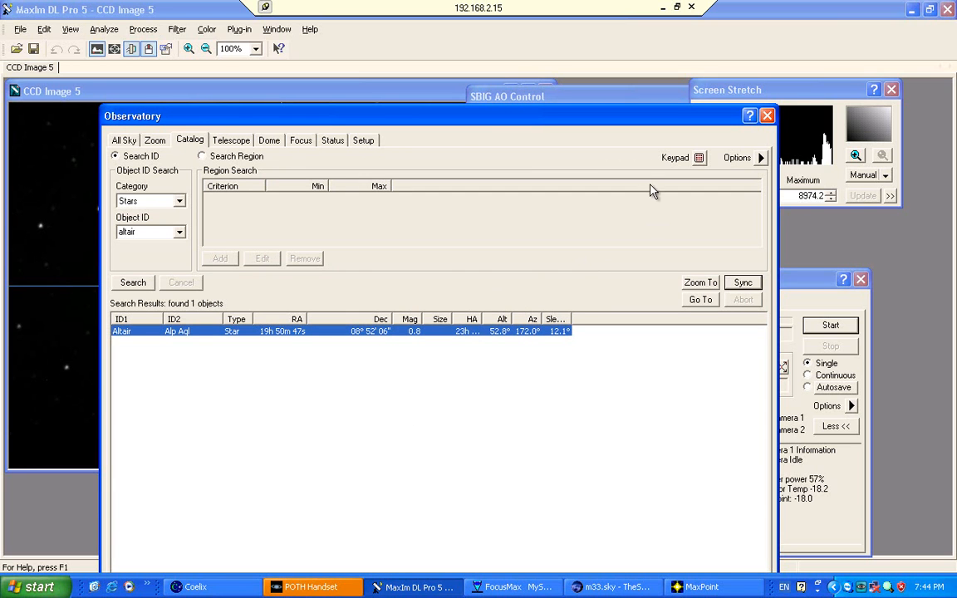
{"action": "left_click", "coordinate": [769, 121]}
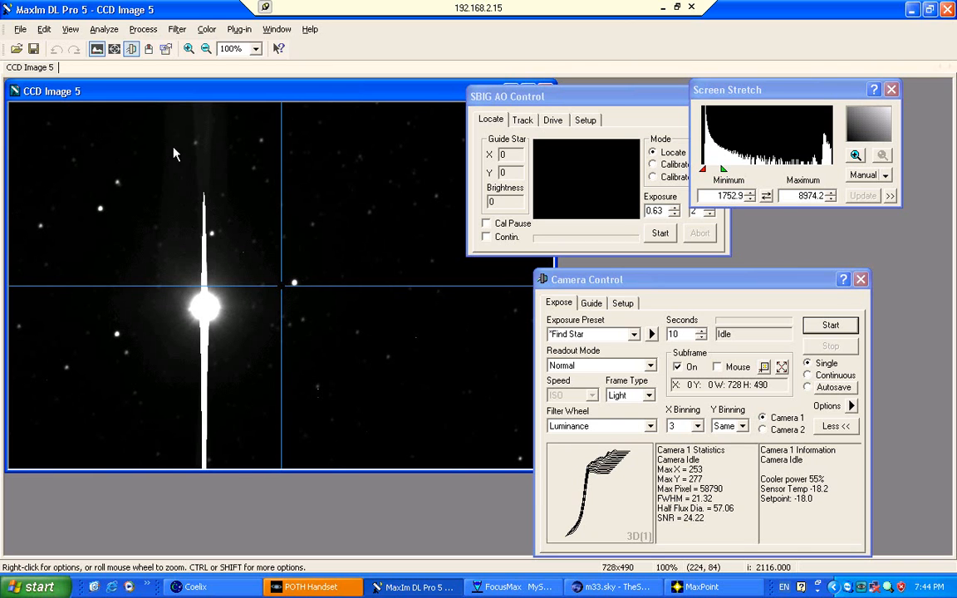
- Search the Observatory's Deep Space catalog for m27 and slew the telescope to it
{"action": "left_click", "coordinate": [150, 50]}
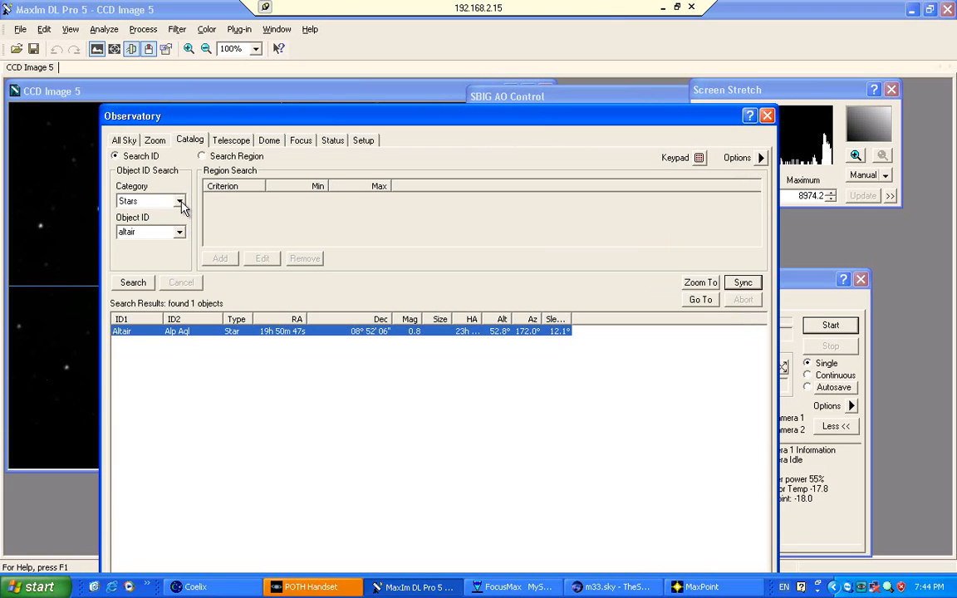
{"action": "left_click", "coordinate": [179, 202]}
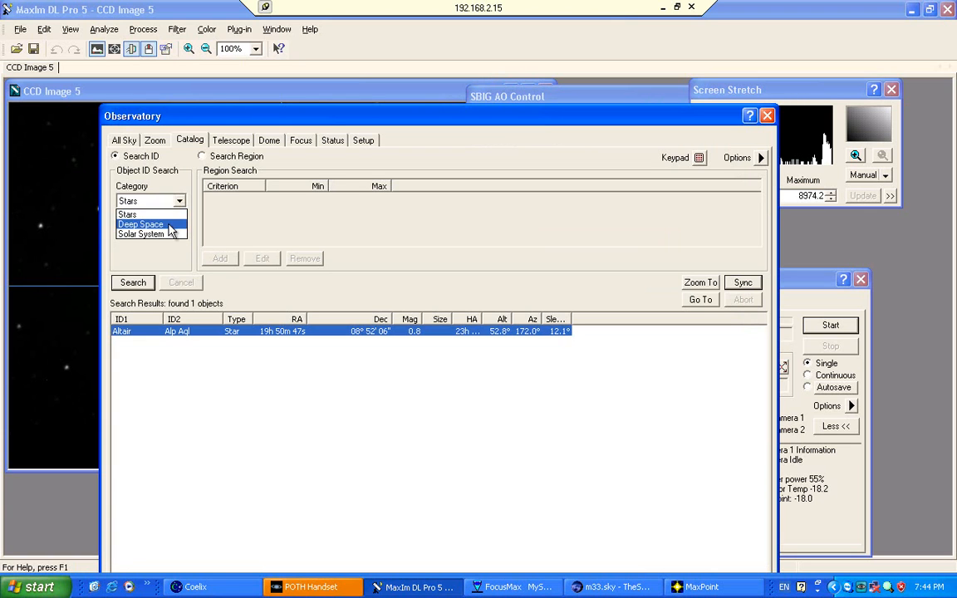
{"action": "left_click", "coordinate": [153, 220]}
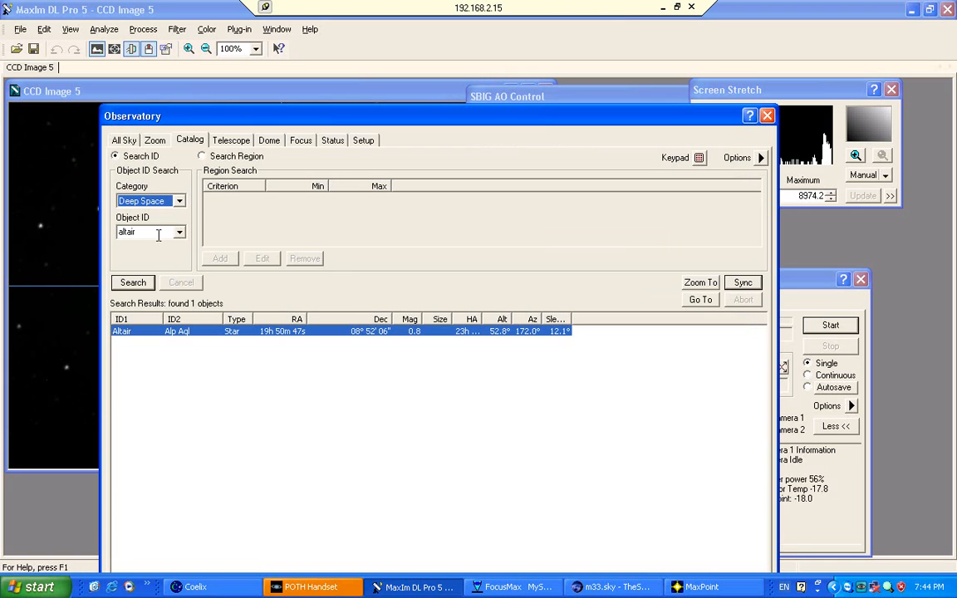
{"action": "left_click", "coordinate": [157, 233]}
{"action": "left_click_drag", "start_coordinate": [138, 233], "coordinate": [104, 233]}
{"action": "type", "text": "m27"}
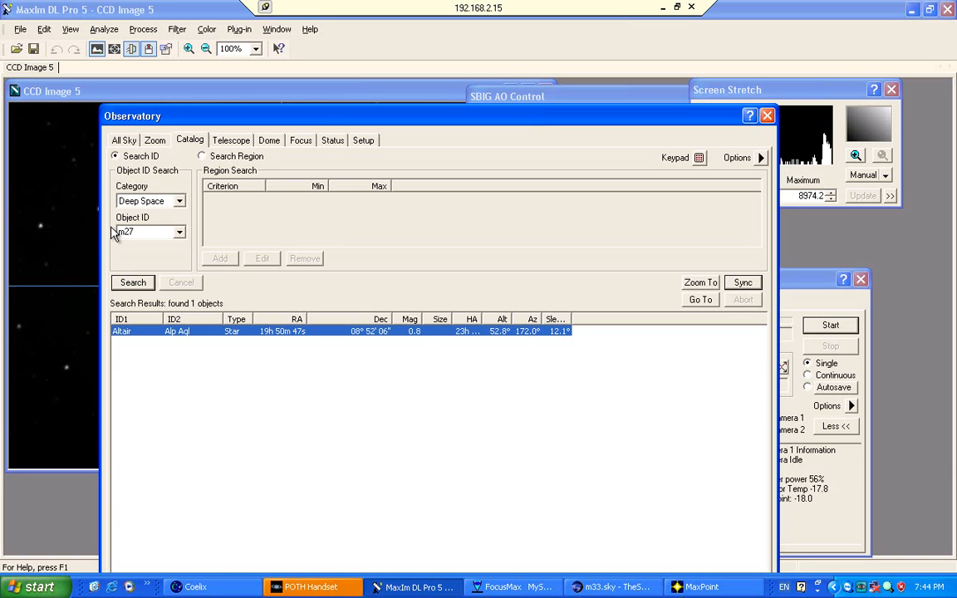
{"action": "left_click", "coordinate": [134, 283]}
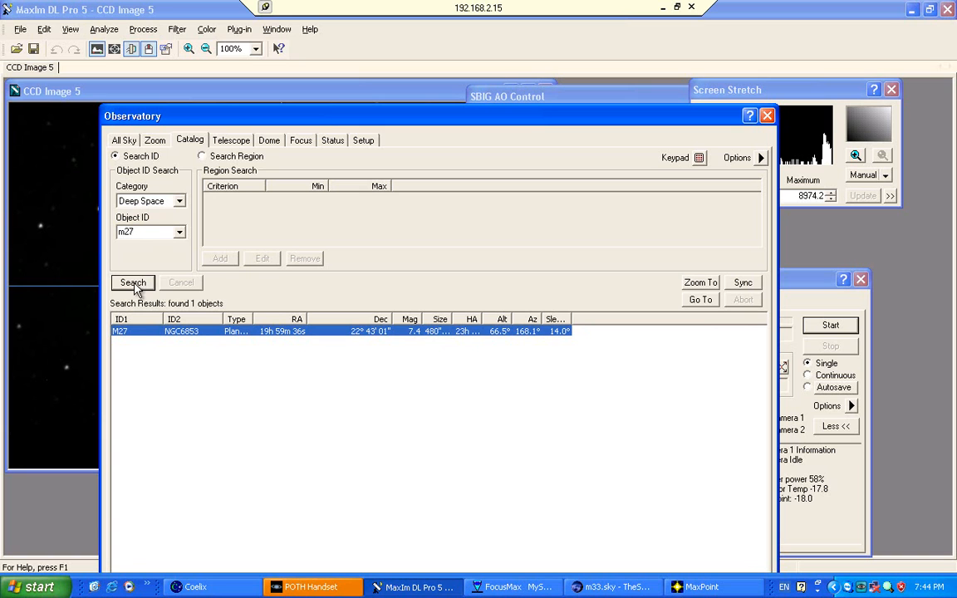
{"action": "left_click", "coordinate": [146, 334]}
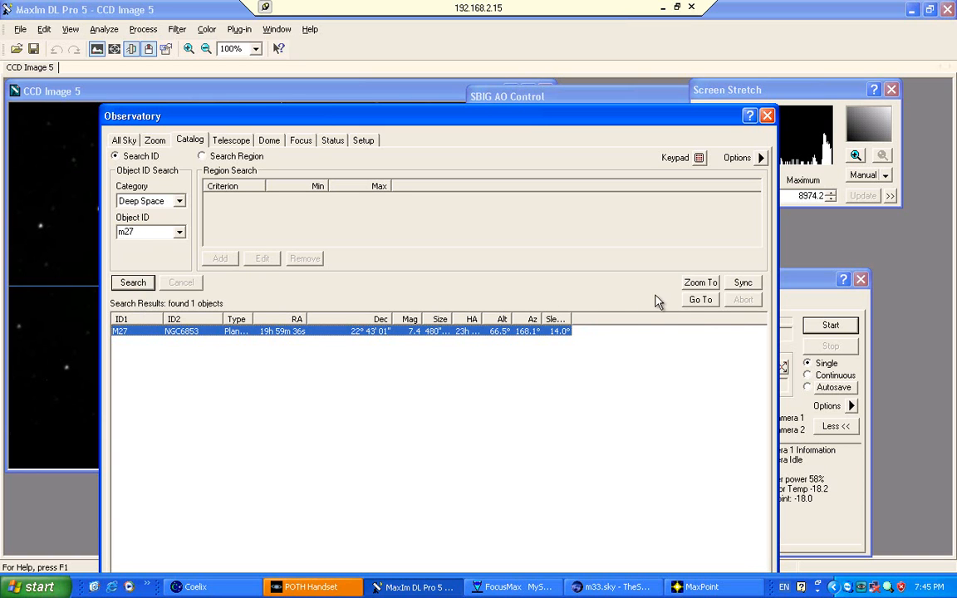
{"action": "left_click", "coordinate": [691, 301]}
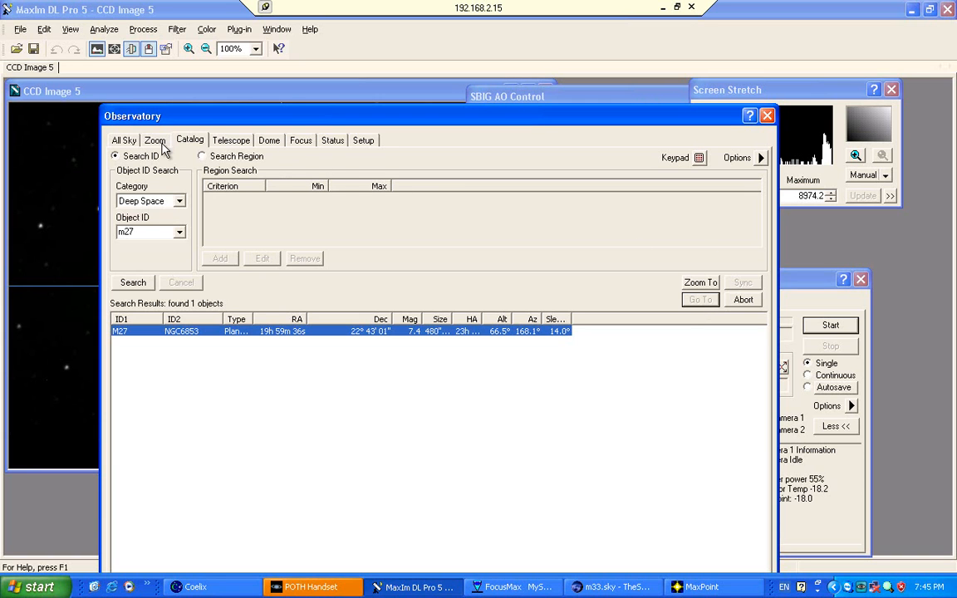
- Center the zoomed chart on the scope position, identify the nebula beside the telescope marker, and close the Observatory window
{"action": "left_click", "coordinate": [155, 141]}
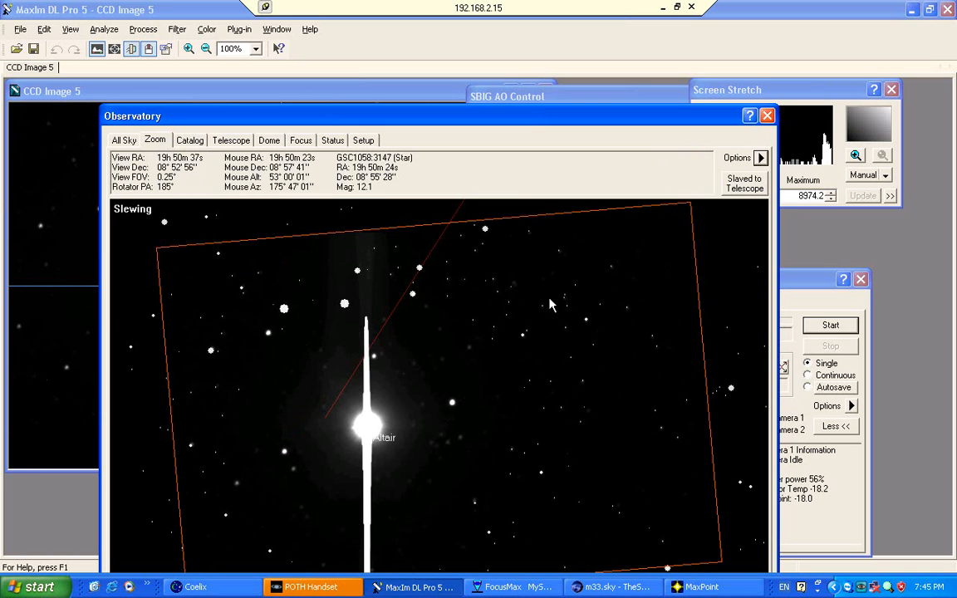
{"action": "right_click", "coordinate": [659, 312]}
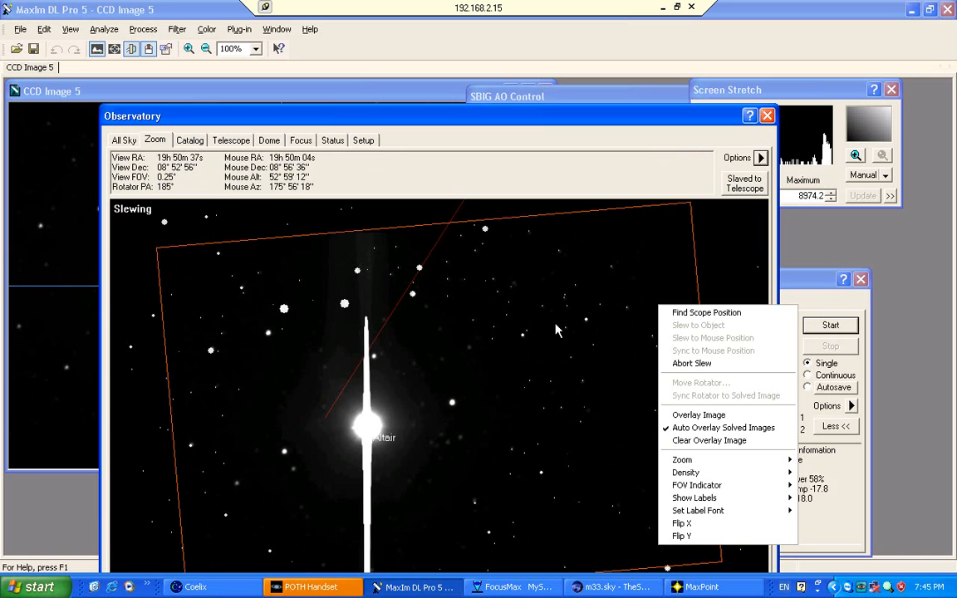
{"action": "left_click", "coordinate": [667, 313]}
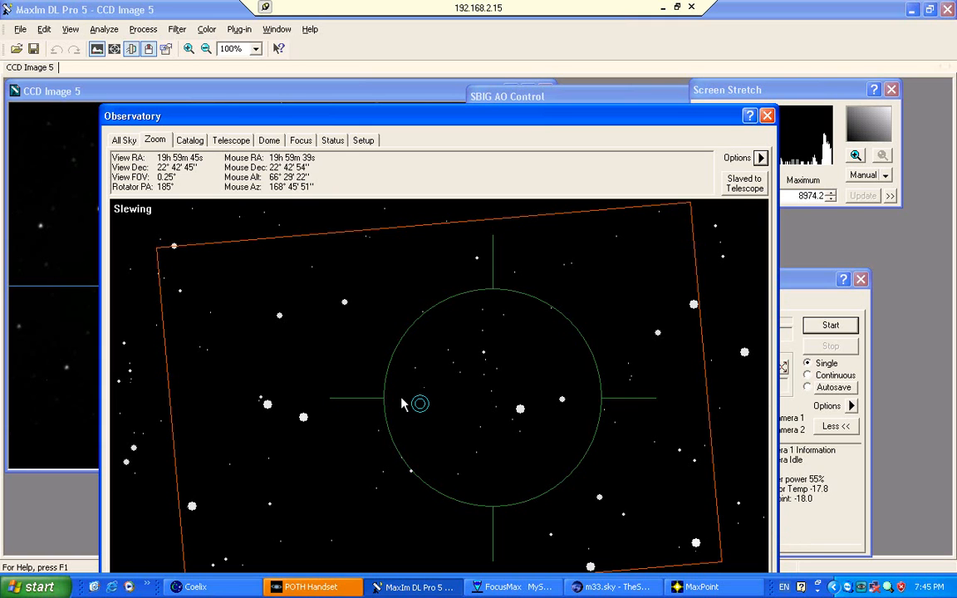
{"action": "left_click", "coordinate": [499, 385]}
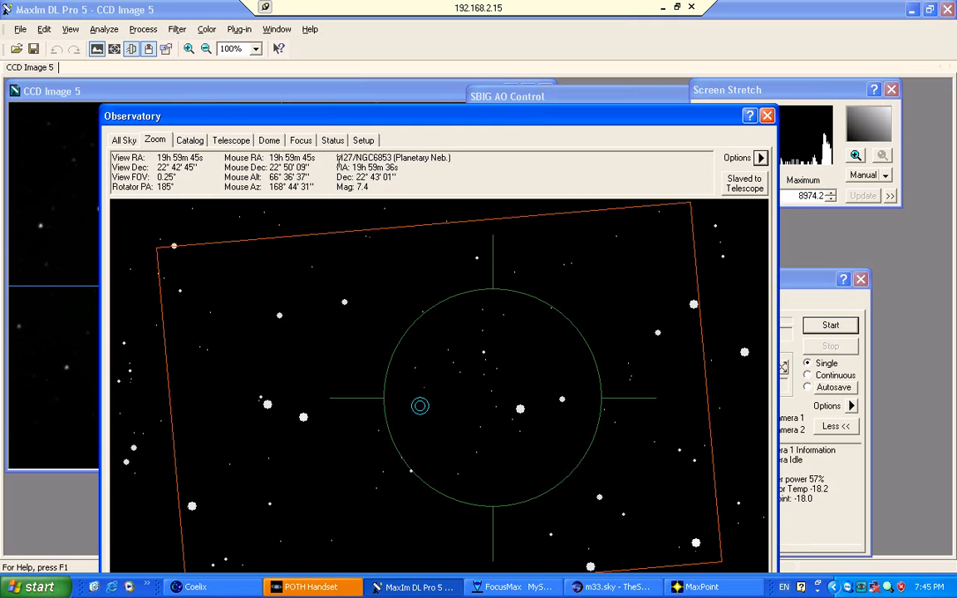
{"action": "left_click_drag", "start_coordinate": [339, 158], "coordinate": [482, 161]}
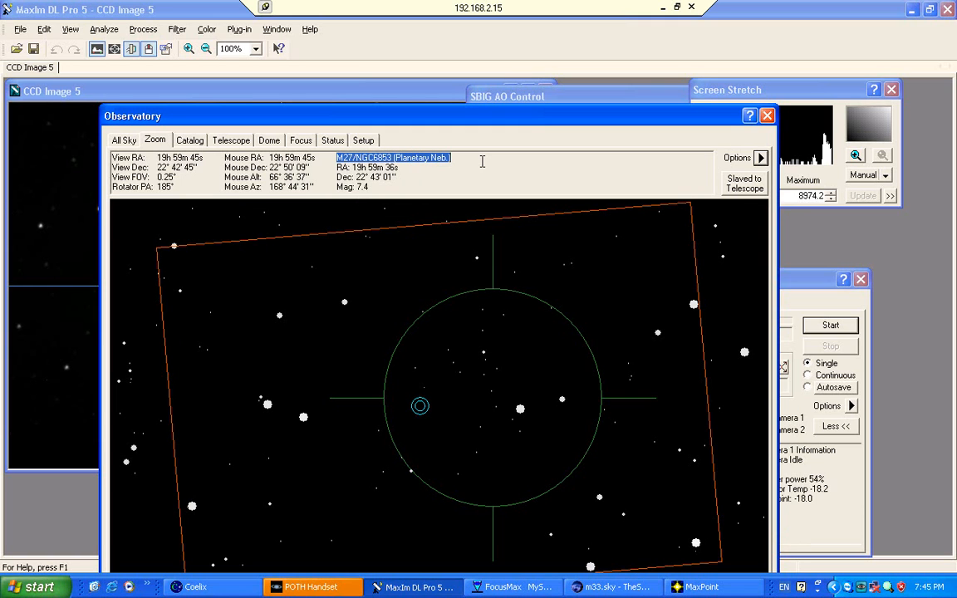
{"action": "left_click", "coordinate": [767, 116]}
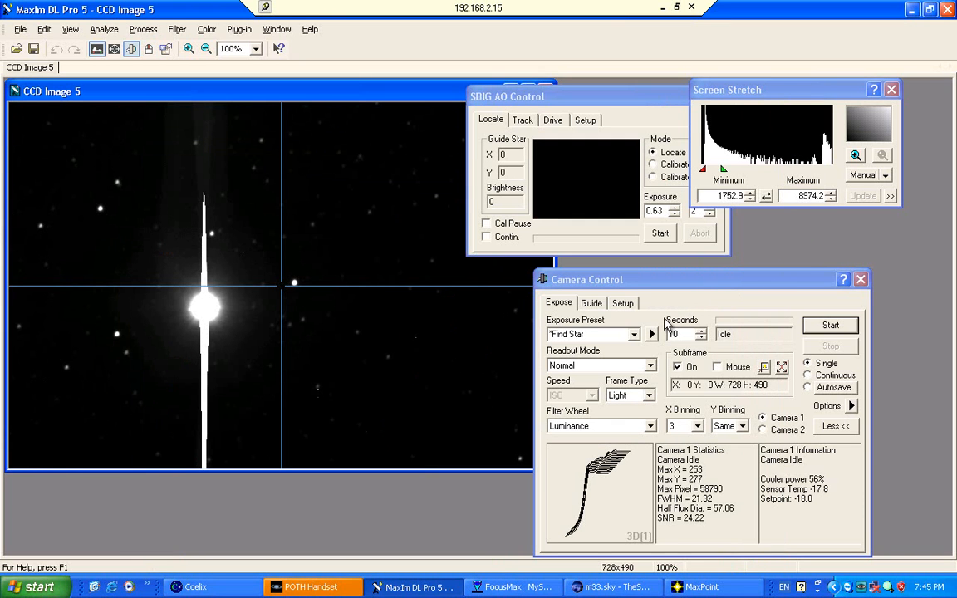
- Take a single 10-second exposure of the M27 field and set the screen stretch to Medium
{"action": "left_click", "coordinate": [827, 326]}
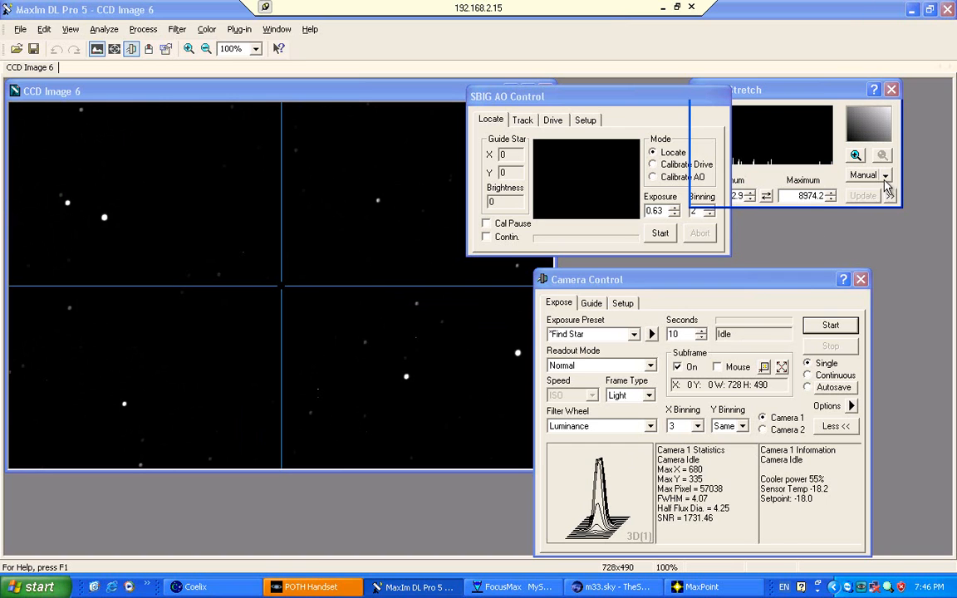
{"action": "left_click", "coordinate": [885, 175]}
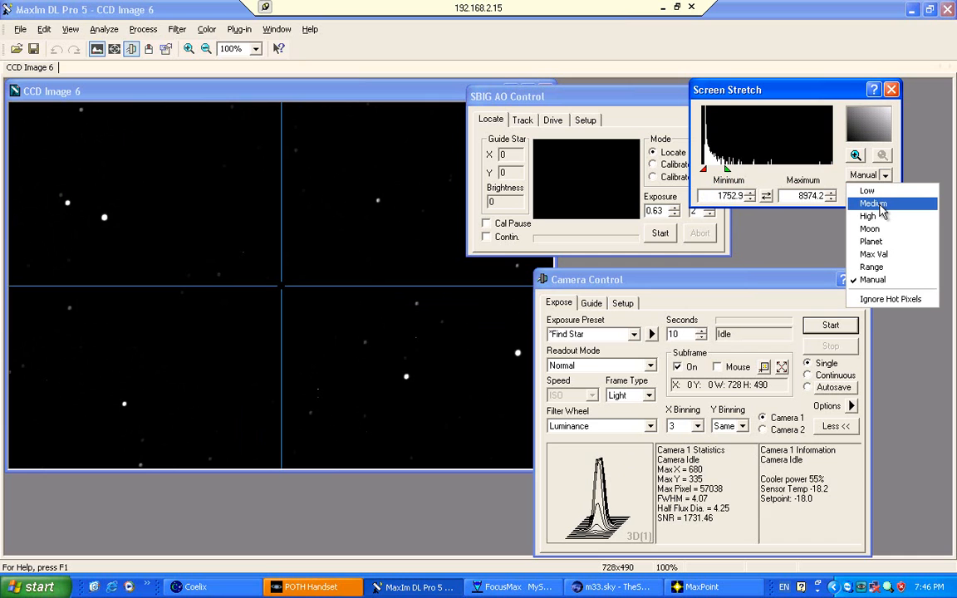
{"action": "left_click", "coordinate": [873, 203]}
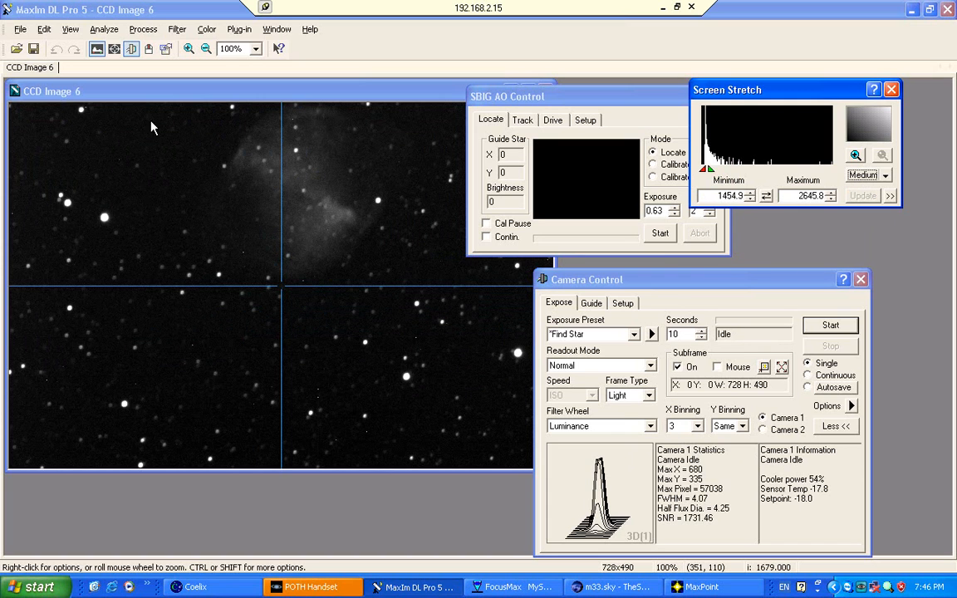
- Plate-solve the M27 image with PinPoint Astrometry using the GSC-1.1 (corrected) catalog, and close the astrometry dialog
{"action": "left_click", "coordinate": [105, 30]}
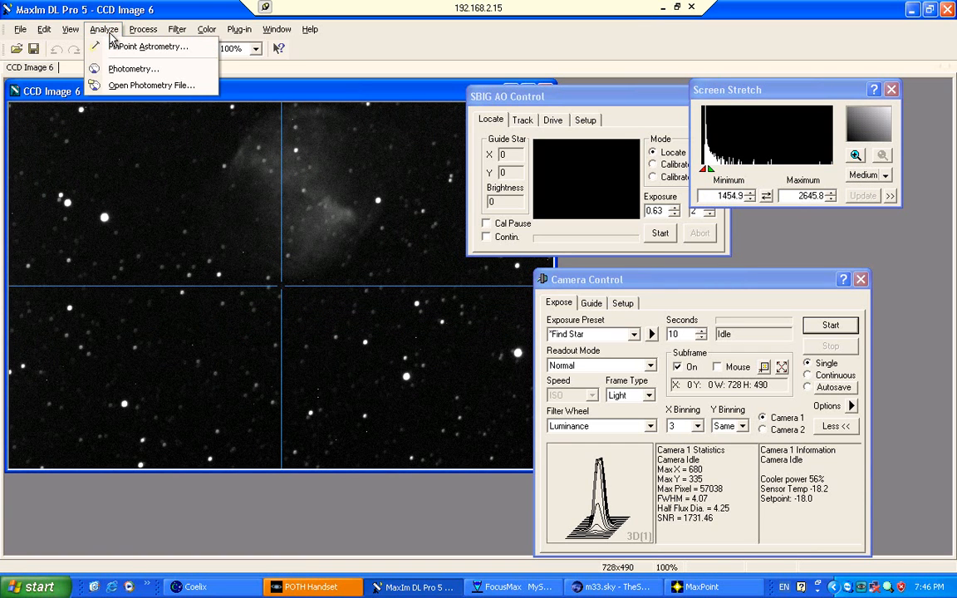
{"action": "left_click", "coordinate": [122, 48]}
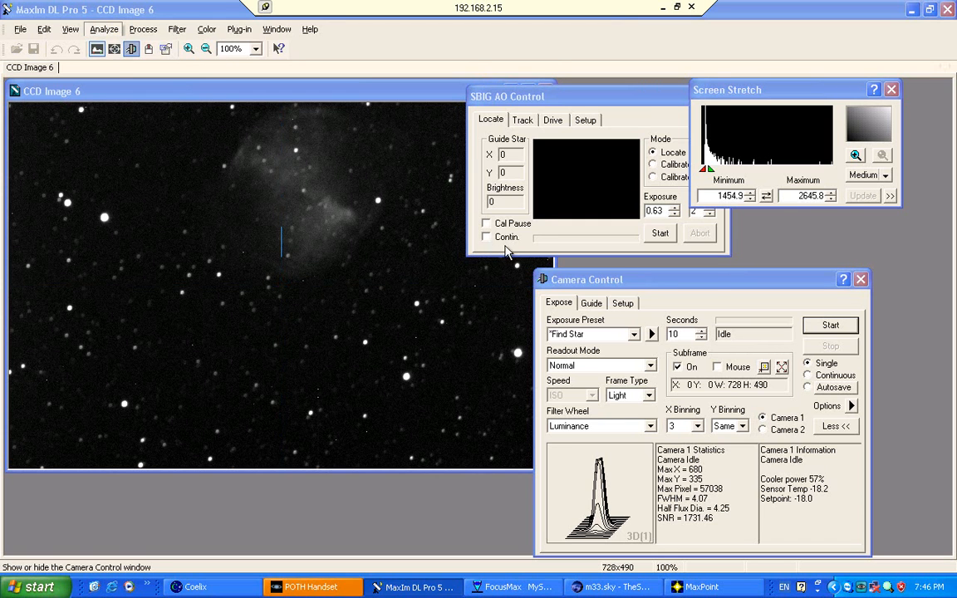
{"action": "left_click", "coordinate": [605, 324]}
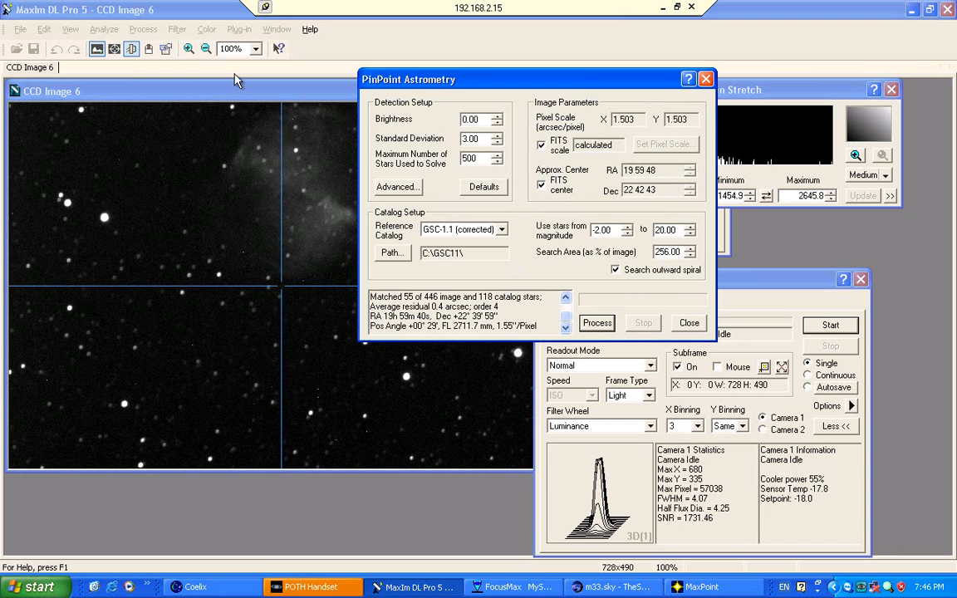
{"action": "left_click", "coordinate": [688, 322]}
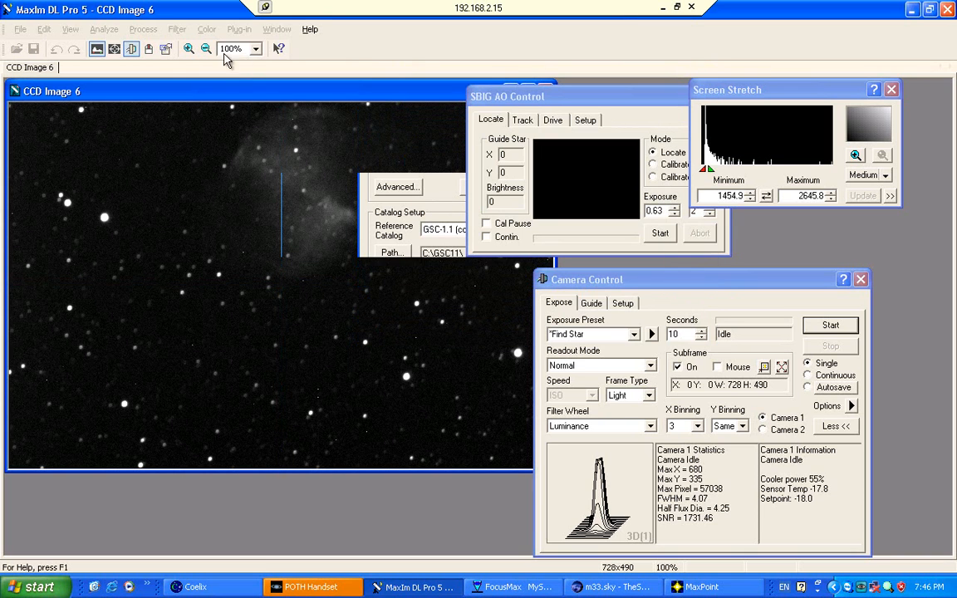
- In the Observatory catalog, sync the telescope to the image's solved position and slew it to M27 again, closing the Observatory window
{"action": "left_click", "coordinate": [148, 48]}
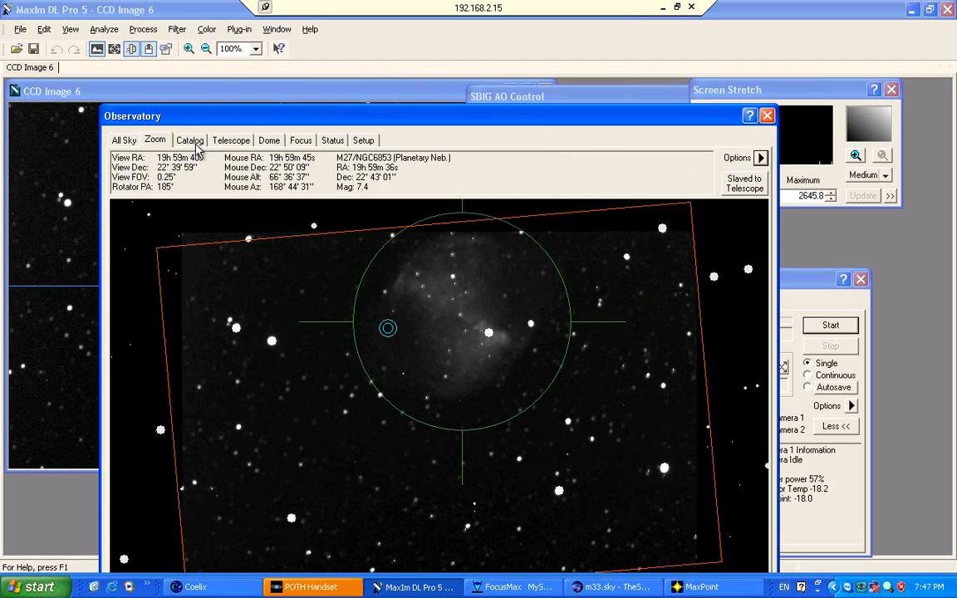
{"action": "left_click", "coordinate": [191, 141]}
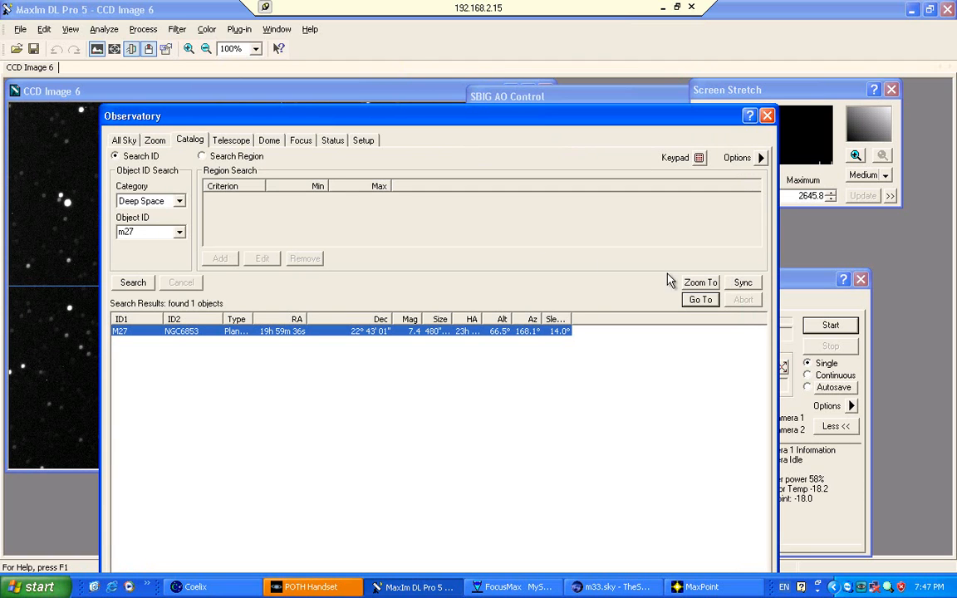
{"action": "left_click", "coordinate": [742, 283]}
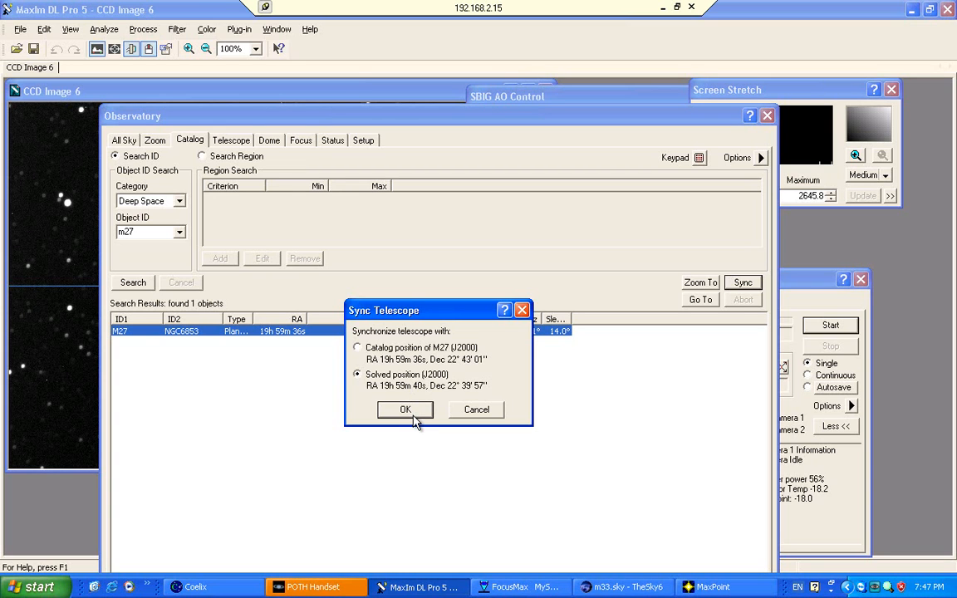
{"action": "left_click", "coordinate": [415, 421]}
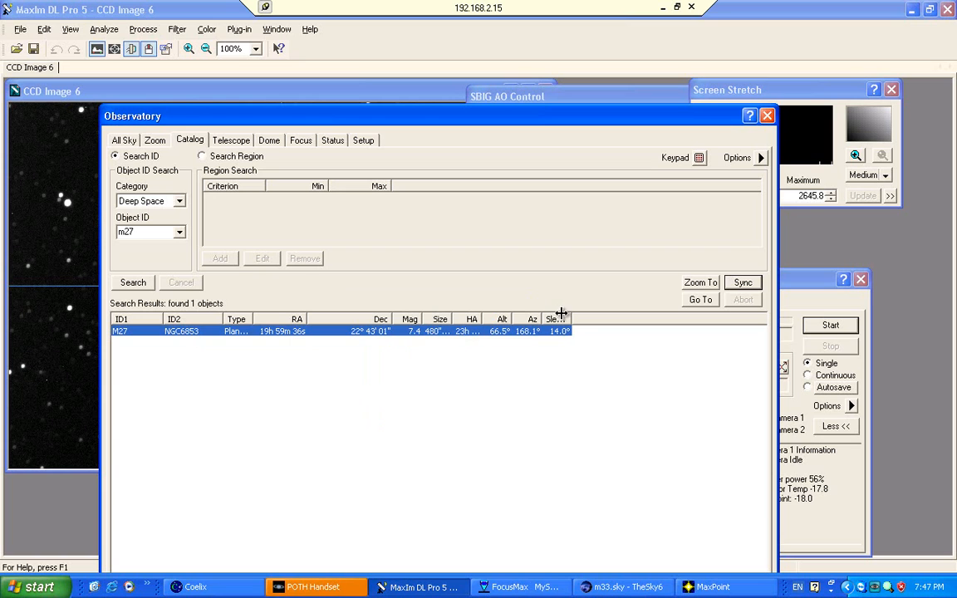
{"action": "left_click", "coordinate": [691, 300]}
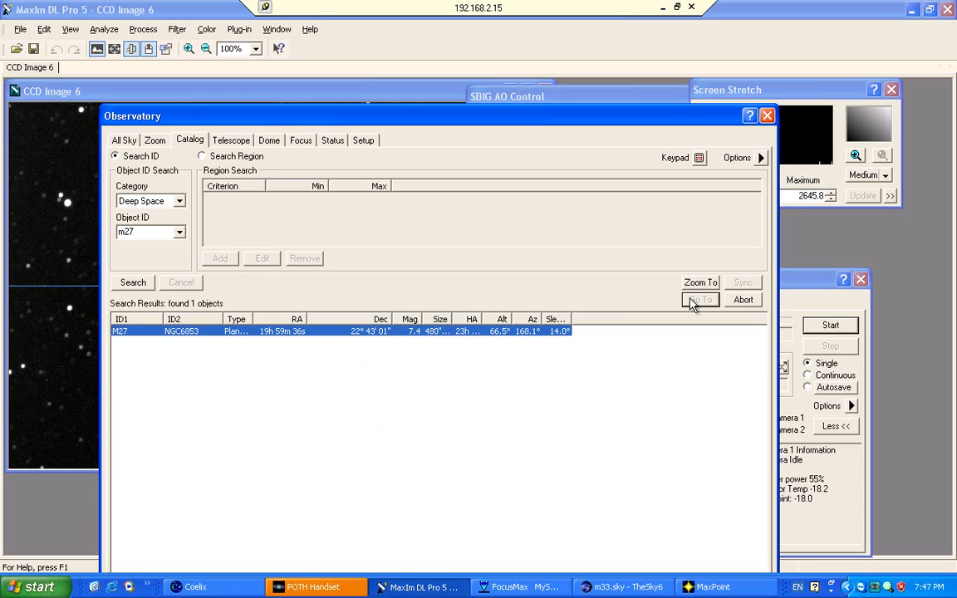
{"action": "left_click", "coordinate": [766, 117]}
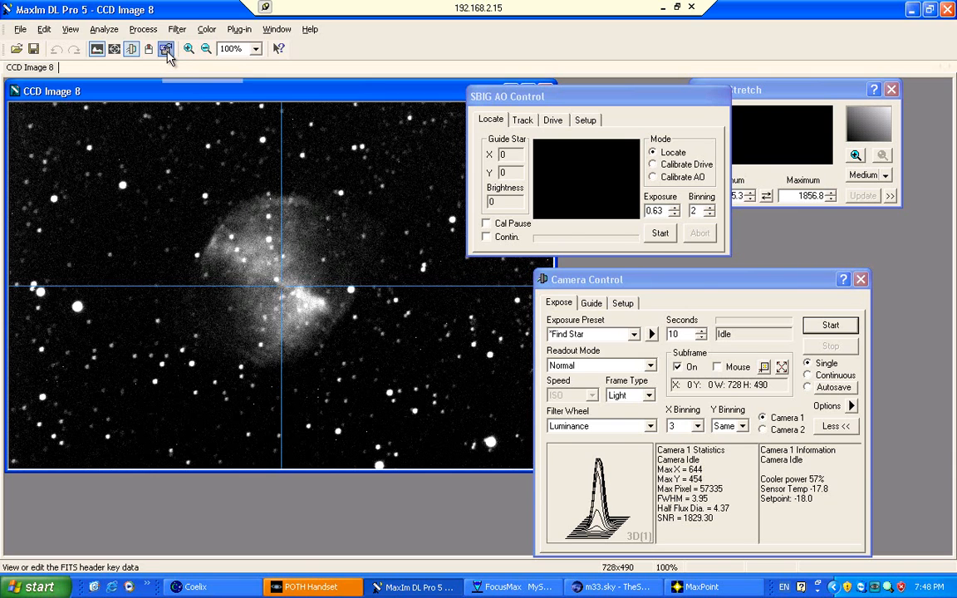
- Examine the nominal right ascension and declination (OBJCTRA, OBJCTDEC) in the new M27 image's FITS header, and close the header
{"action": "left_click", "coordinate": [166, 50]}
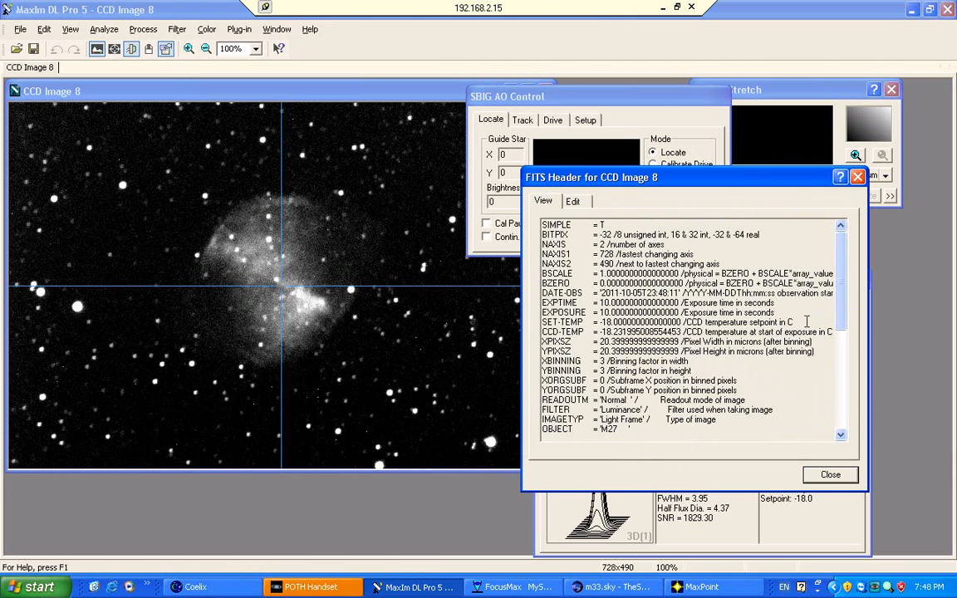
{"action": "left_click_drag", "start_coordinate": [843, 308], "coordinate": [842, 354]}
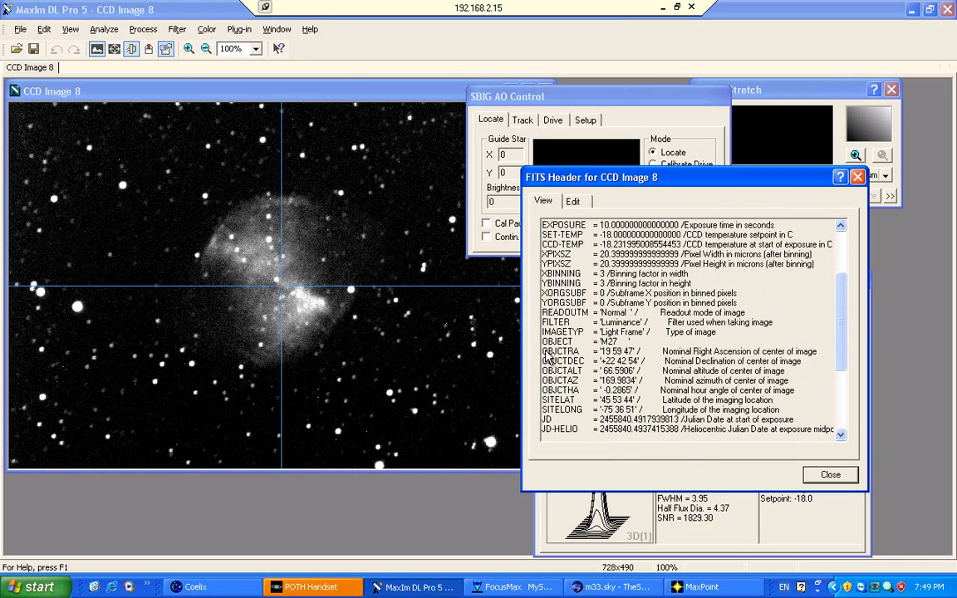
{"action": "left_click_drag", "start_coordinate": [544, 353], "coordinate": [829, 360]}
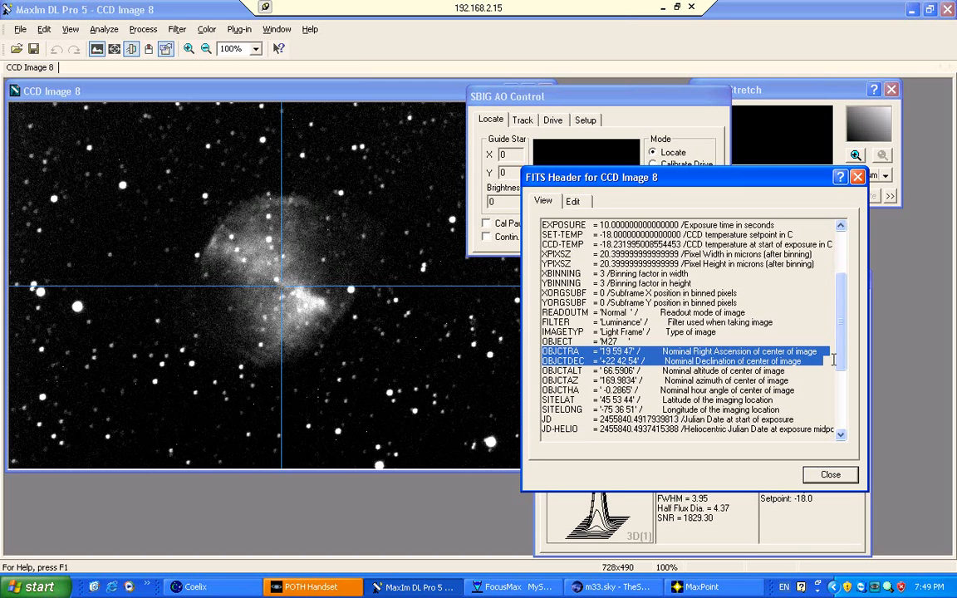
{"action": "left_click", "coordinate": [830, 474]}
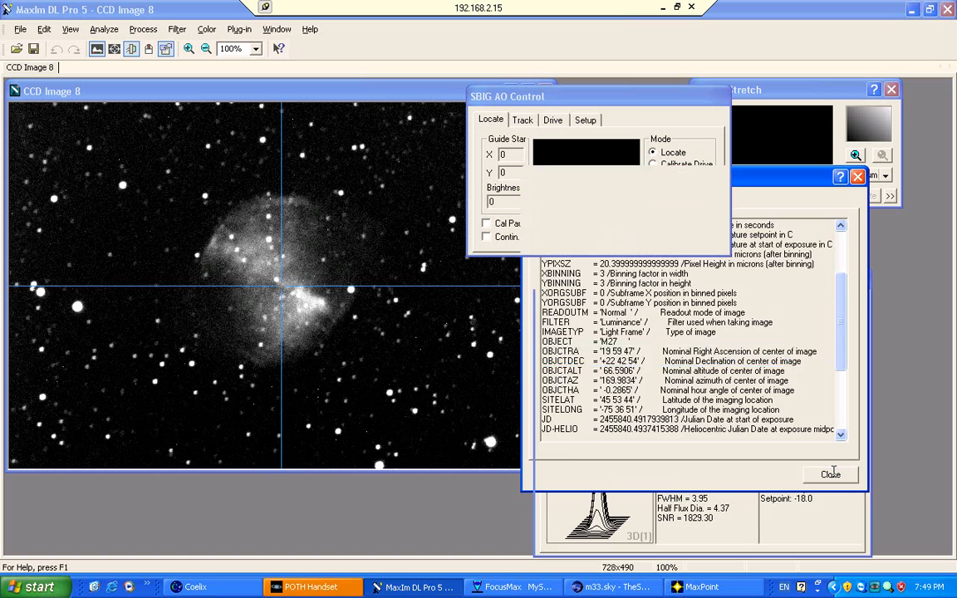